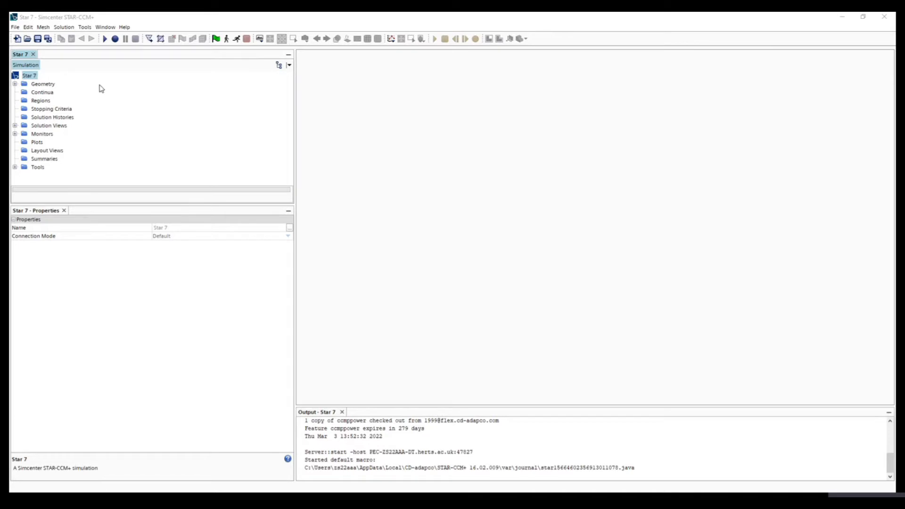
- Import the WilliamF1+Front+Wing Parasolid file as a new part with the default surface import options and a geometry scene
left_click(14, 84)
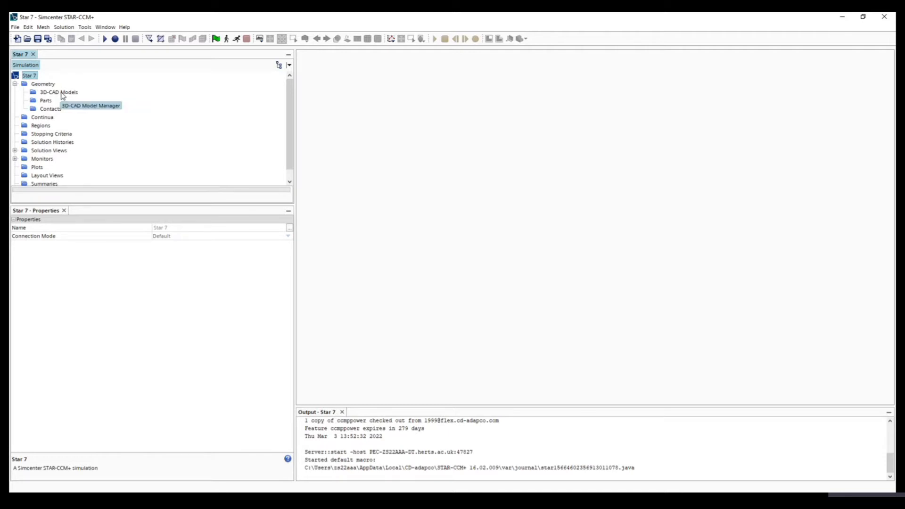
left_click(149, 40)
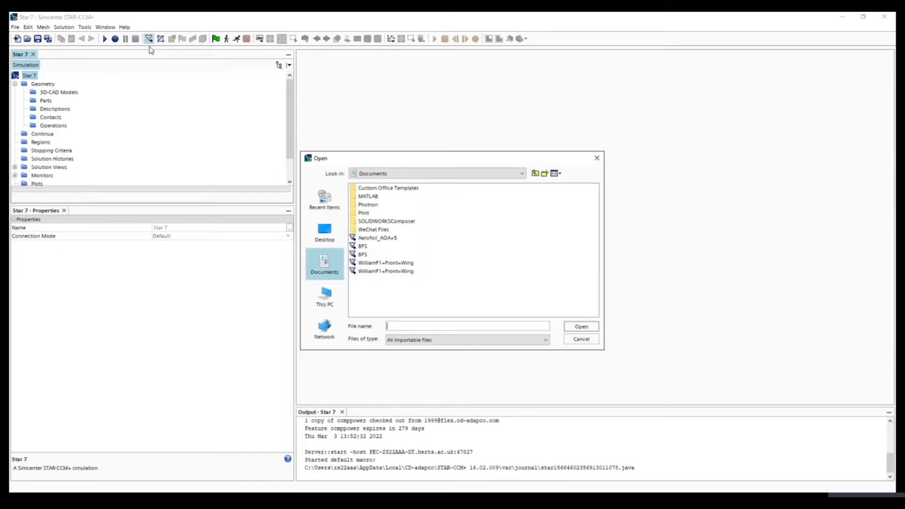
left_click(399, 272)
left_click(590, 331)
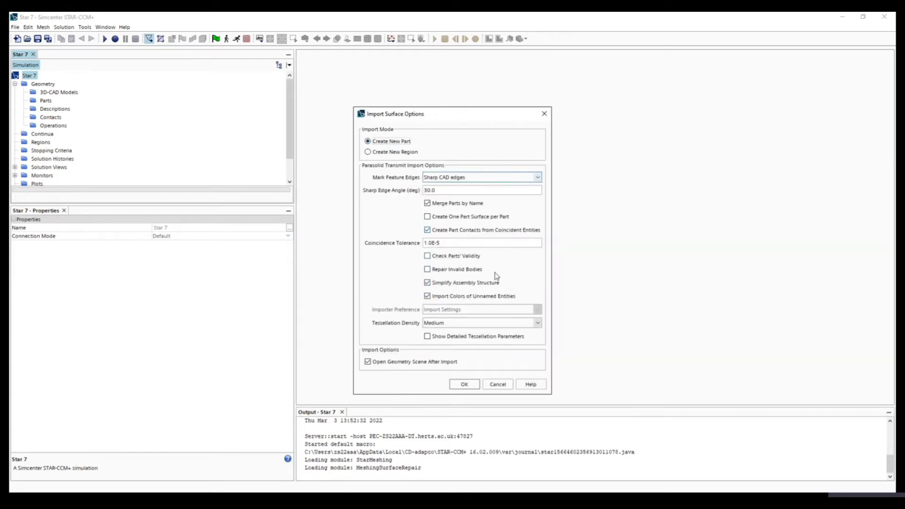
left_click(465, 385)
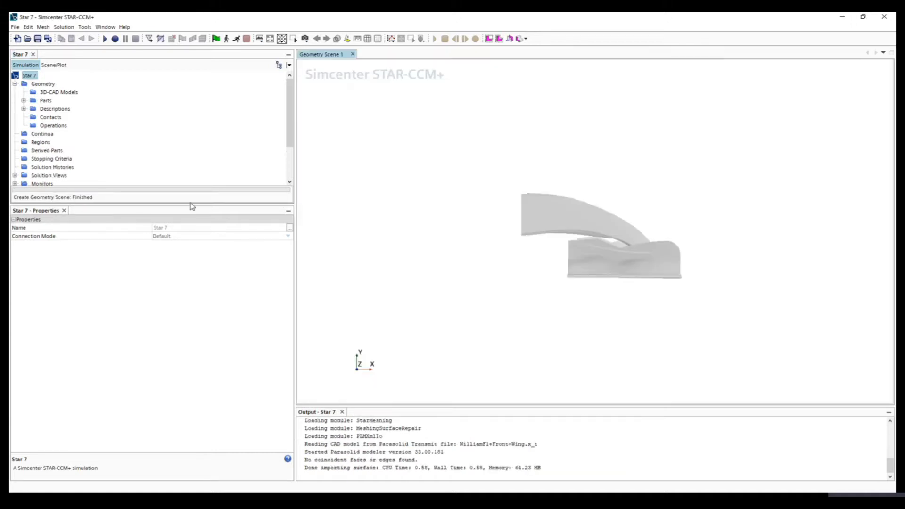
- Examine the imported front wing's shape and orientation relative to the axes from several angles
left_click_drag(573, 303, 663, 283)
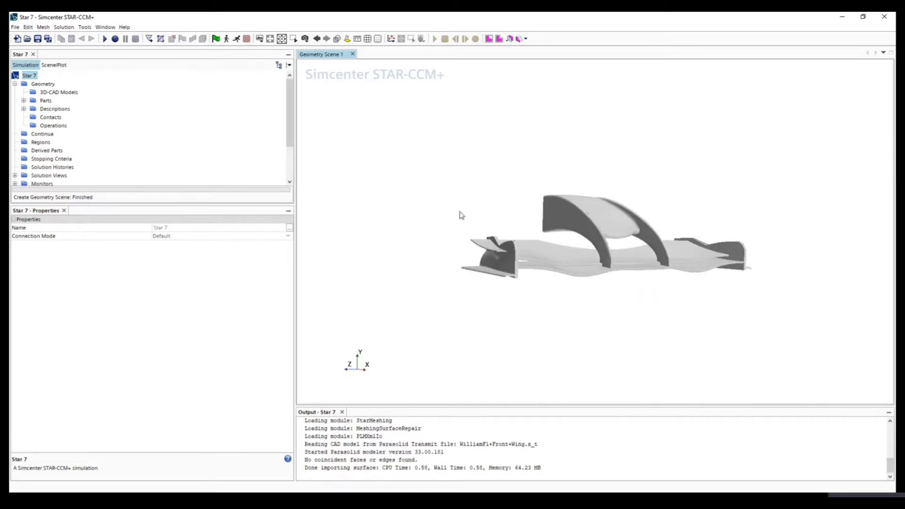
left_click_drag(462, 216, 464, 257)
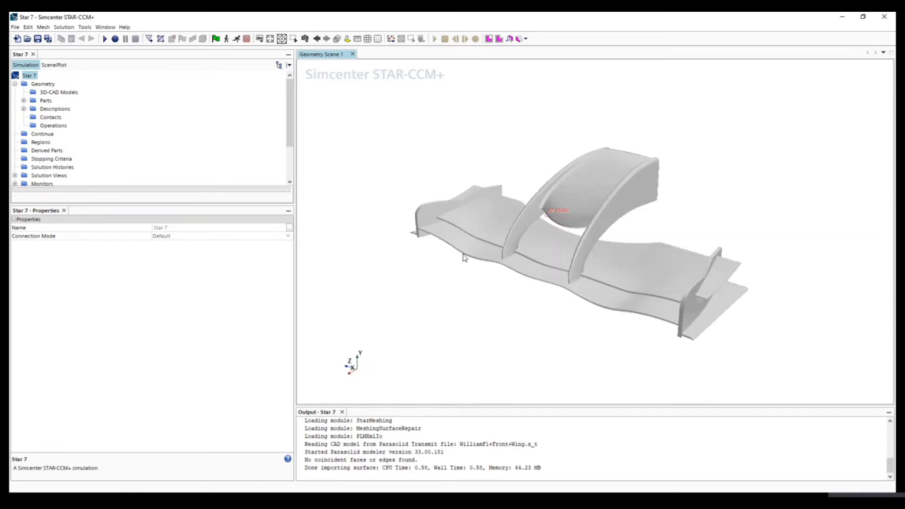
scroll(496, 281, "down", 4)
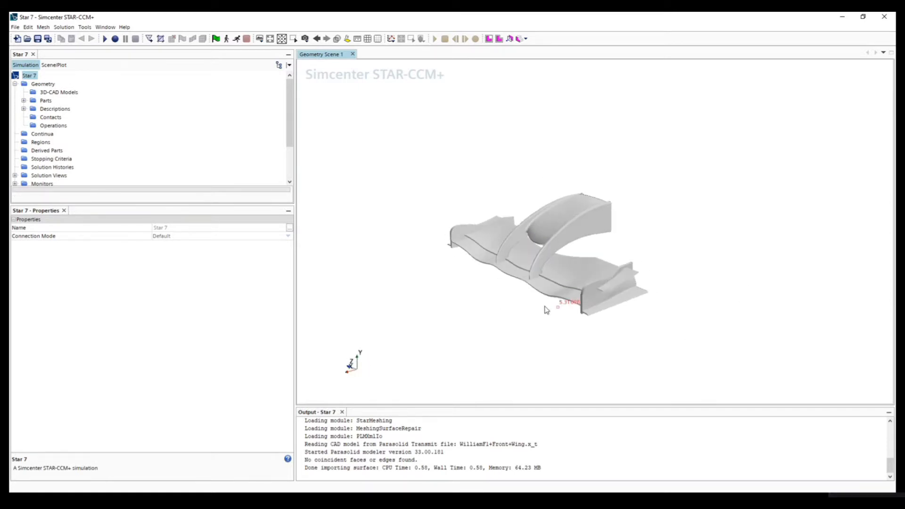
left_click_drag(546, 309, 516, 299)
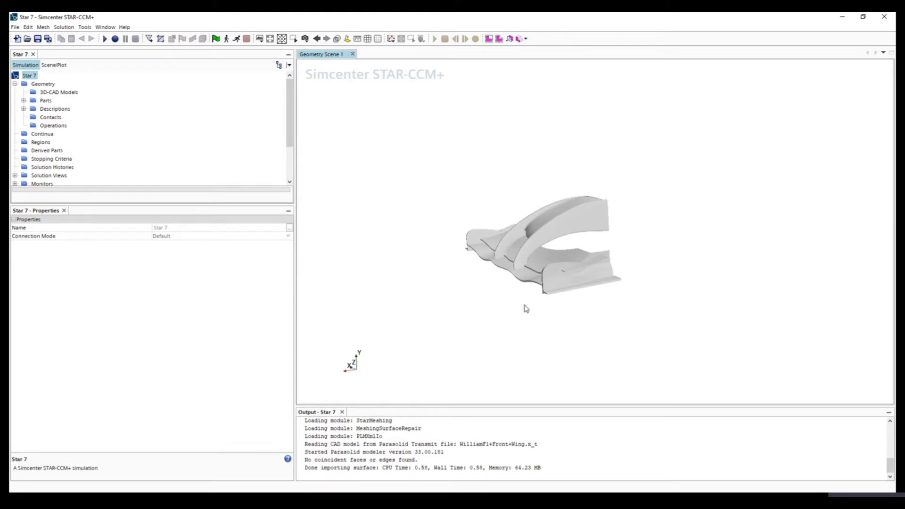
left_click_drag(495, 309, 646, 308)
left_click_drag(442, 246, 540, 282)
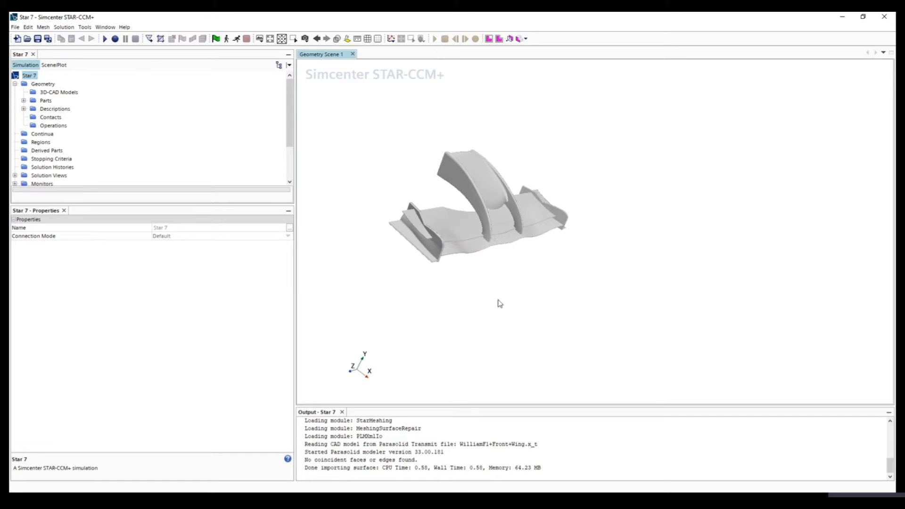
mouse_move(570, 263)
left_mouse_down()
mouse_move(501, 272)
mouse_move(434, 250)
mouse_move(448, 253)
left_mouse_up()
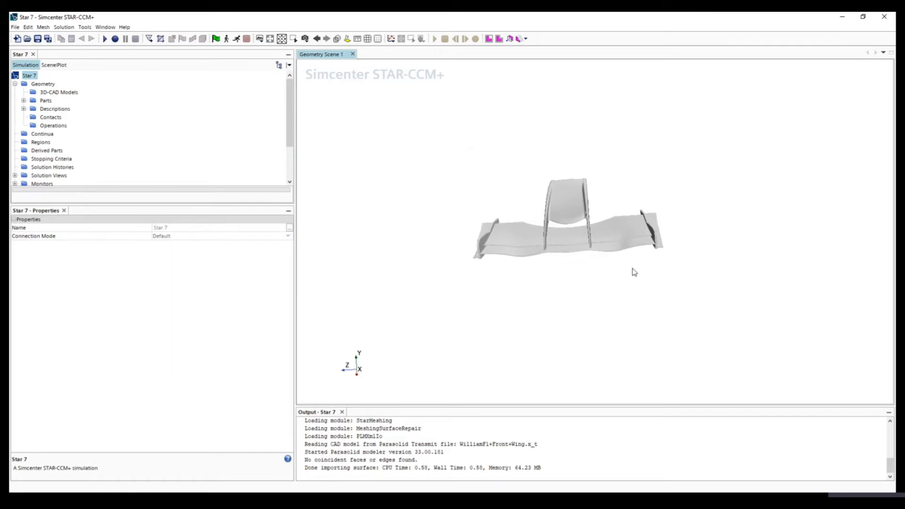
mouse_move(632, 269)
left_mouse_down()
mouse_move(519, 281)
mouse_move(602, 264)
mouse_move(538, 293)
mouse_move(602, 287)
left_mouse_up()
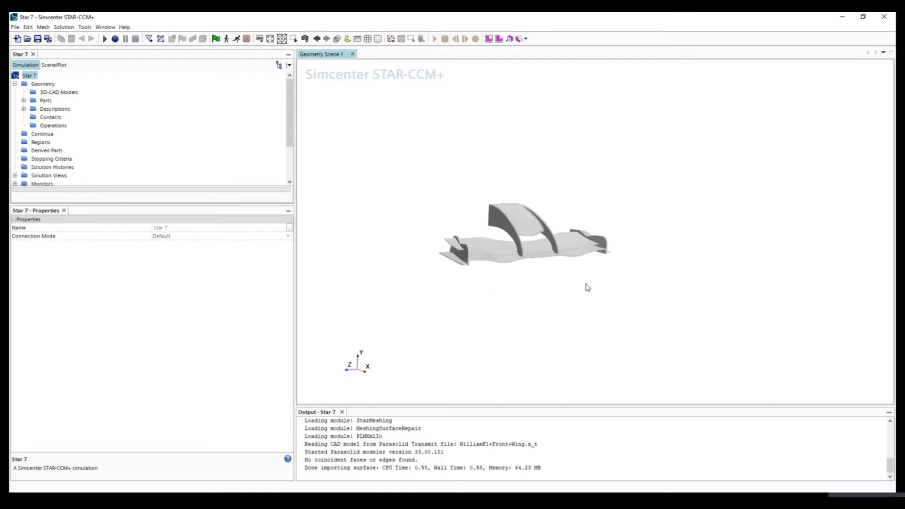
left_click_drag(507, 288, 593, 285)
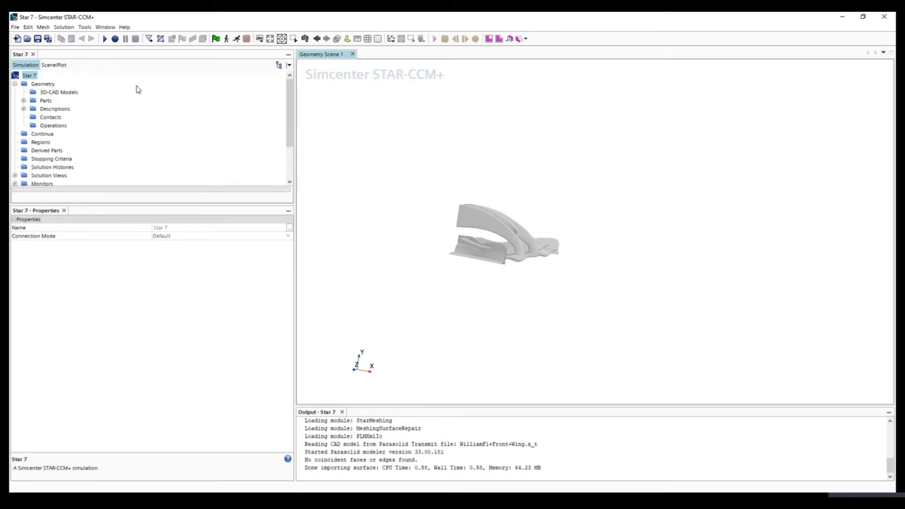
left_click_drag(589, 260, 442, 260)
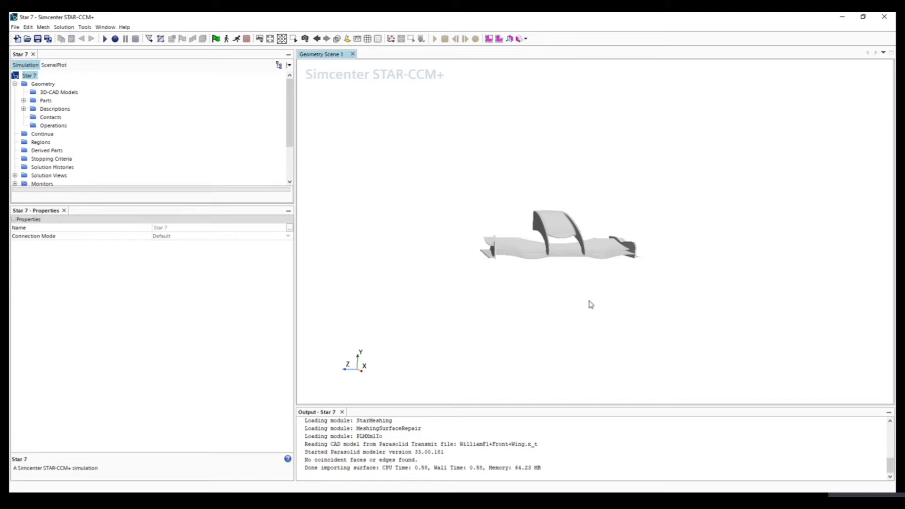
left_click_drag(590, 305, 607, 296)
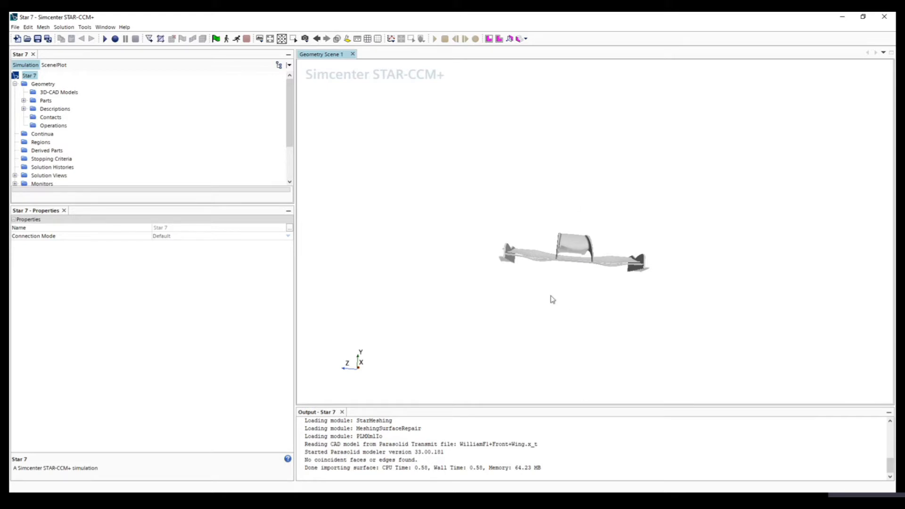
left_click_drag(536, 289, 551, 319)
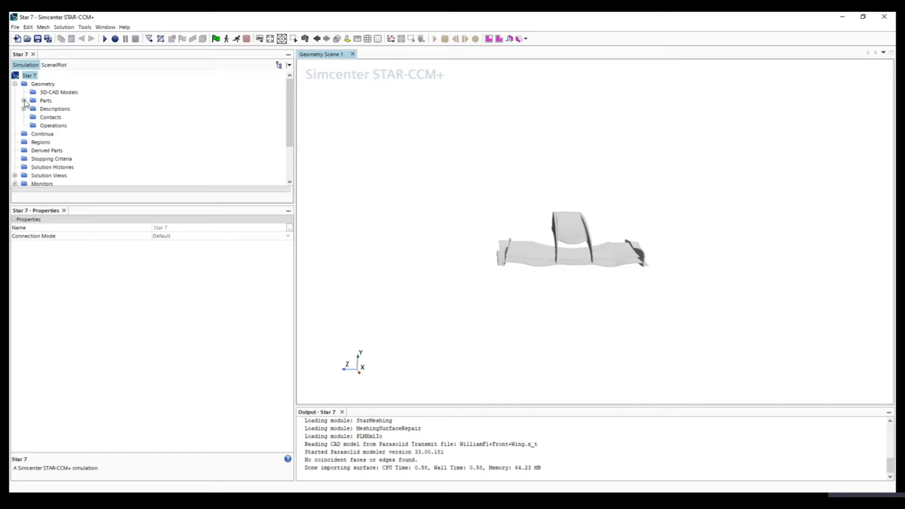
- Expand the geometry parts down to the WilliamF1+Front+Wing part's surfaces and curves
left_click(45, 101)
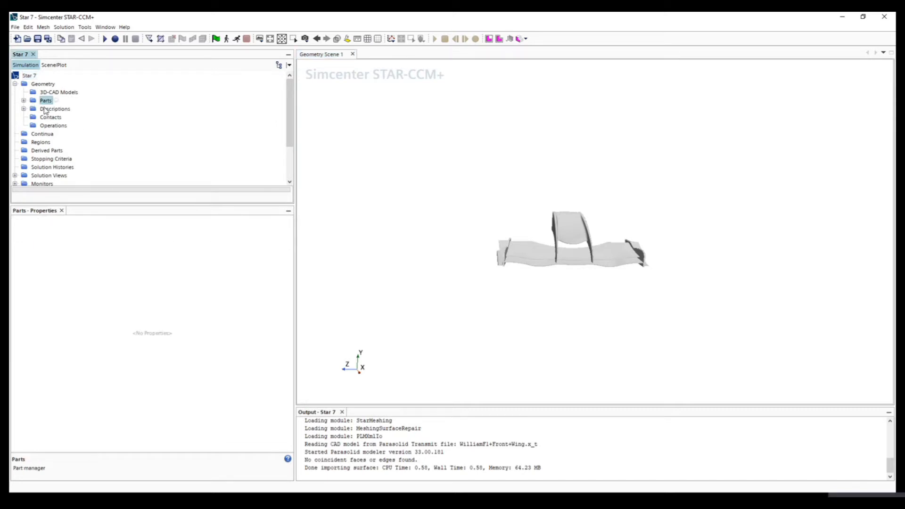
left_click(24, 101)
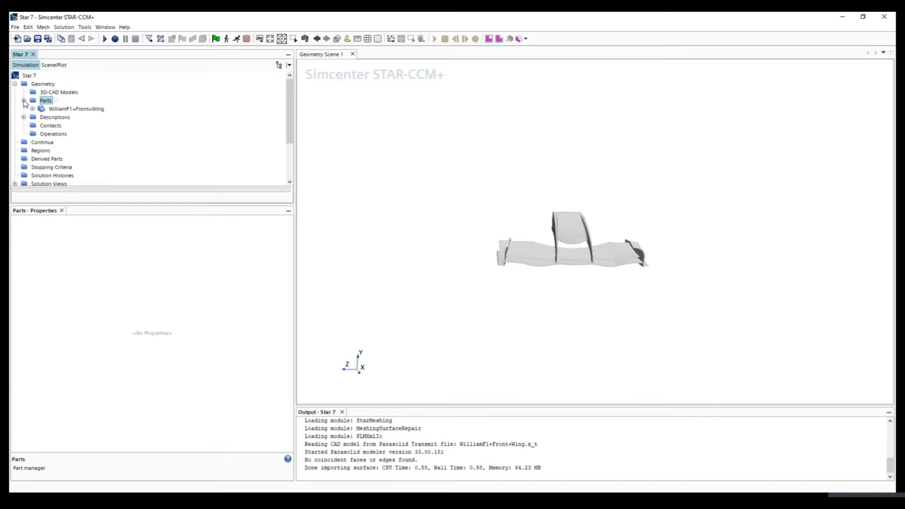
left_click(57, 110)
left_click(32, 109)
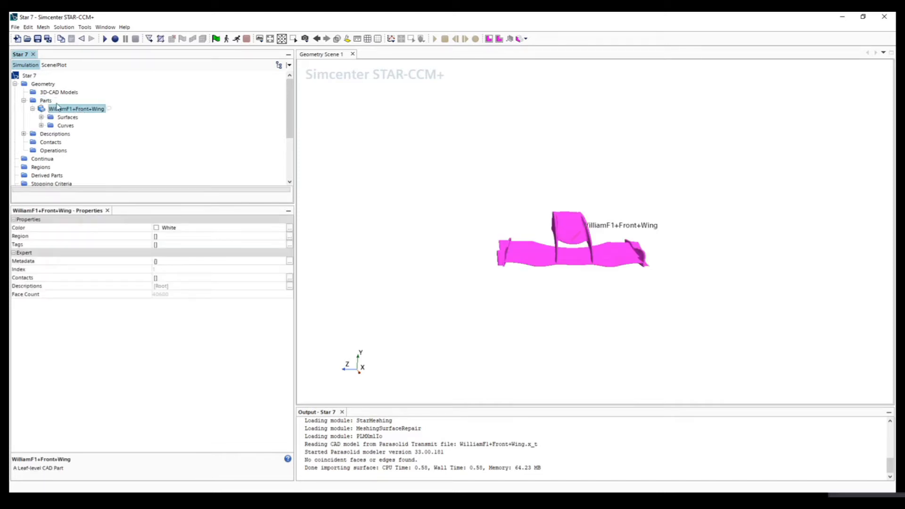
- Start a new block shape part around the front wing and inspect its initial extents
left_click(46, 101)
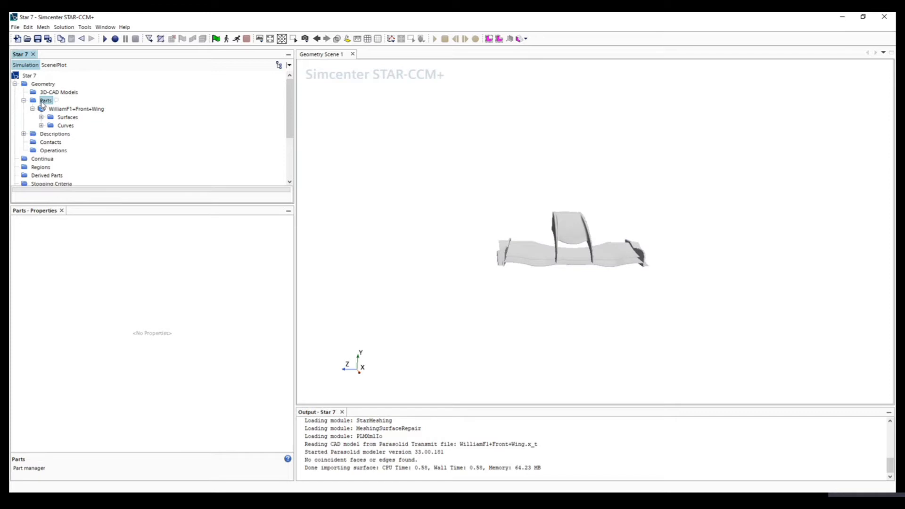
right_click(42, 103)
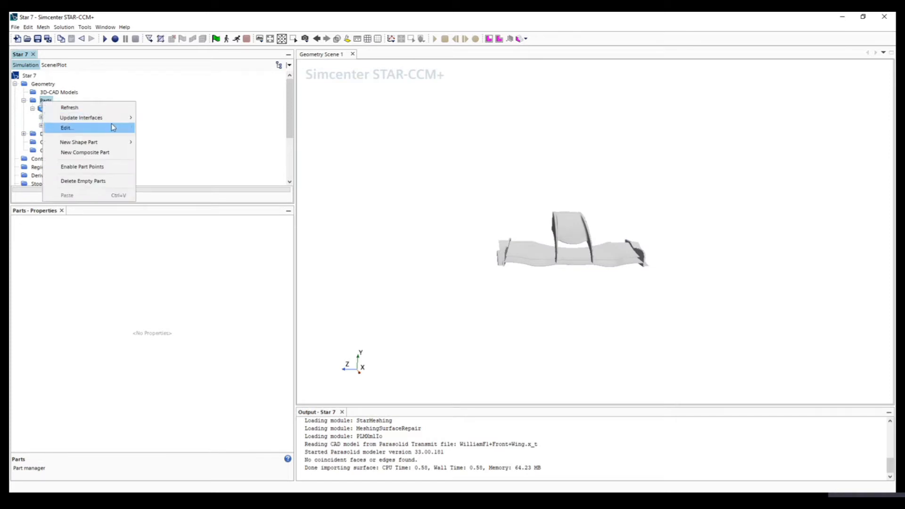
mouse_move(87, 143)
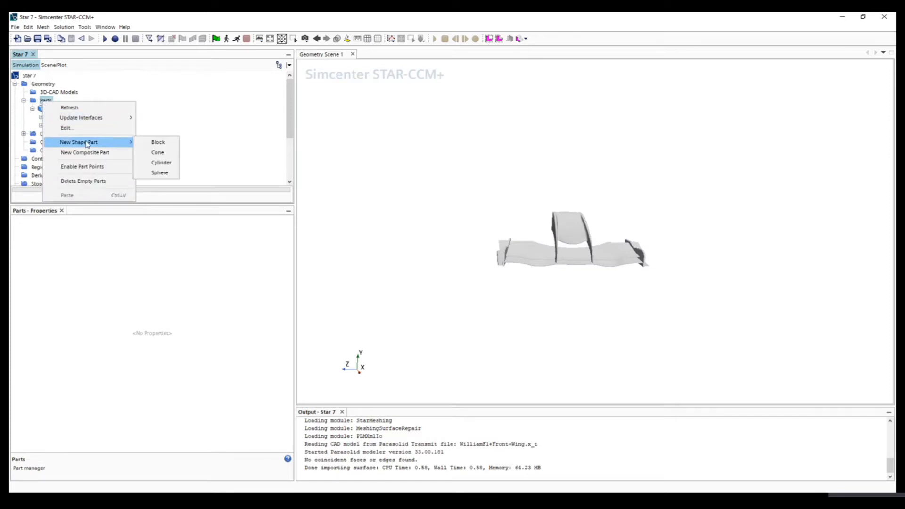
left_click(162, 143)
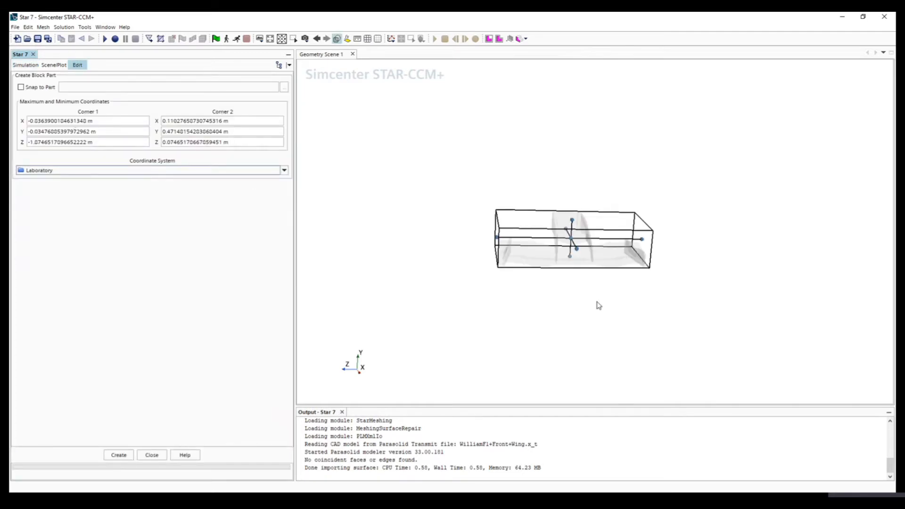
left_click_drag(602, 305, 480, 300)
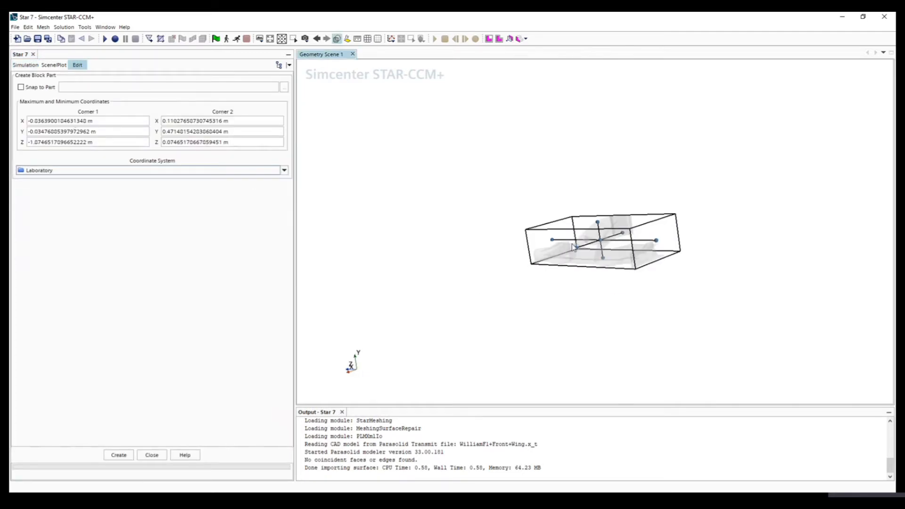
left_click_drag(524, 321, 241, 202)
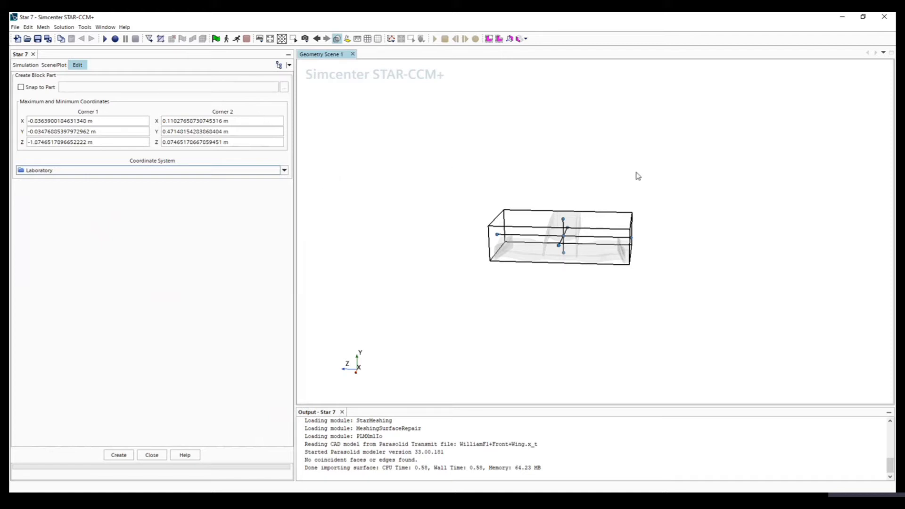
- Set the block's Corner 1 coordinates to X -4.0 m, Y -0.3 m and Z -0.9 m
left_click_drag(115, 122, 29, 121)
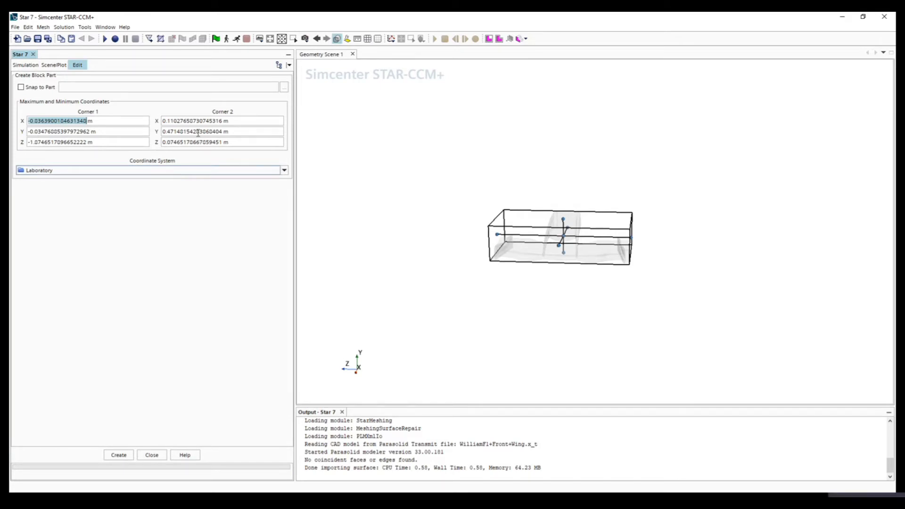
type("-4.0")
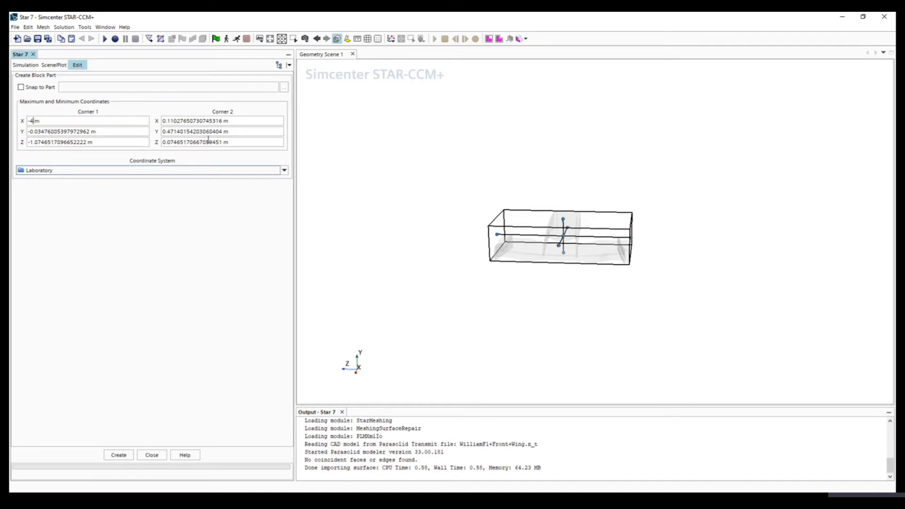
key("Return")
key("Tab")
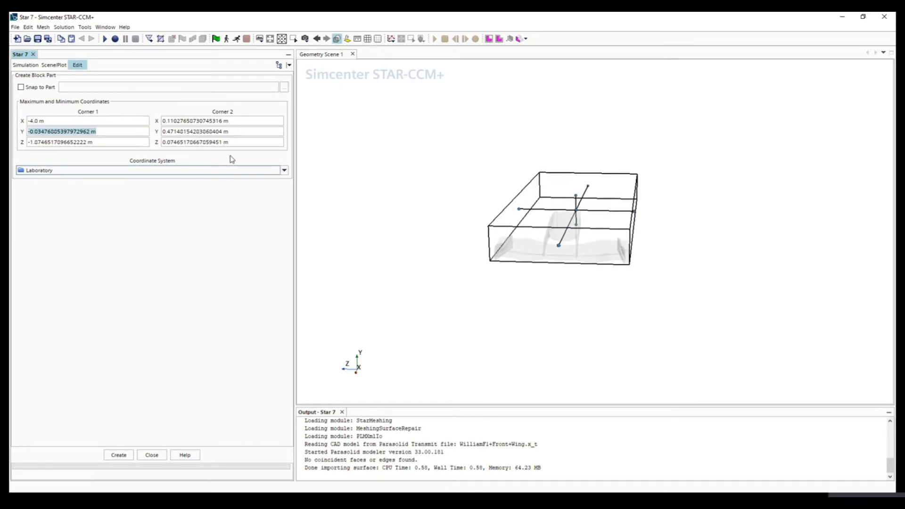
type("-0.3")
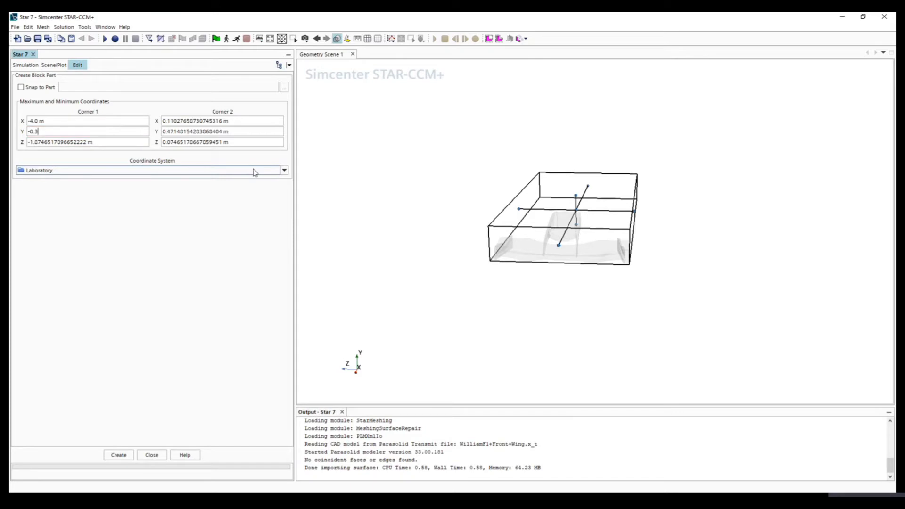
key("Return")
key("Tab")
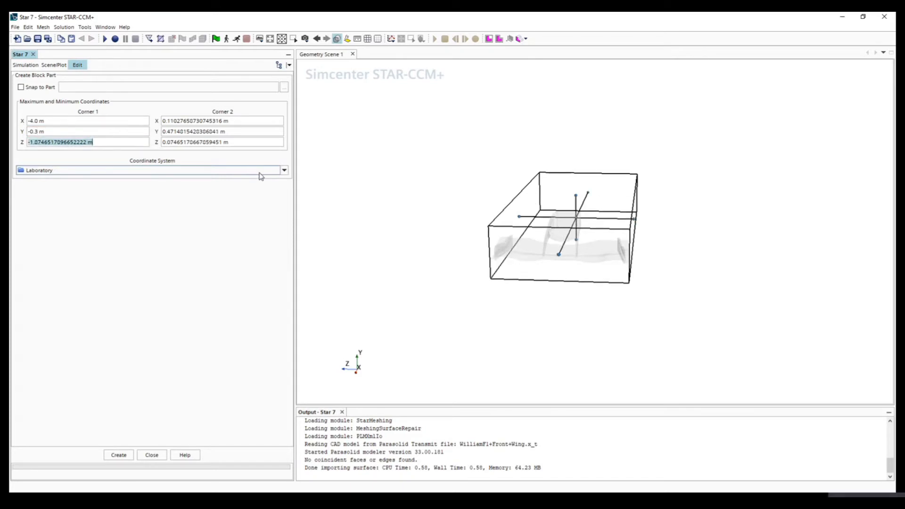
type("-0.")
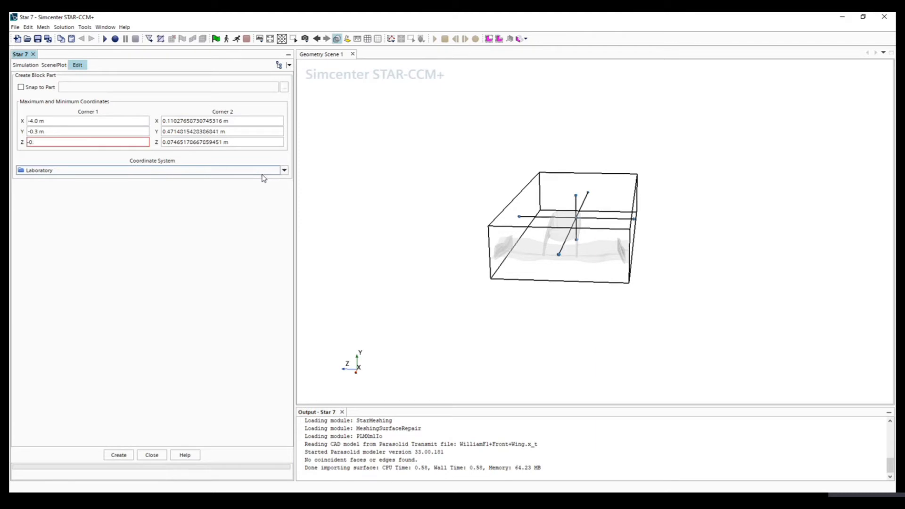
type("1")
key("Return")
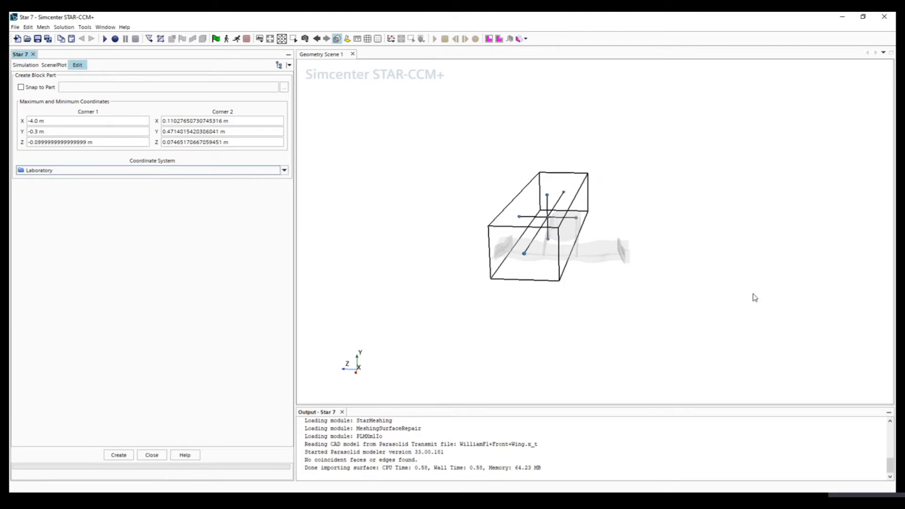
- Switch the scene to the +Z view with +Y up to check the block's side profile around the wing
left_click_drag(634, 308, 598, 280)
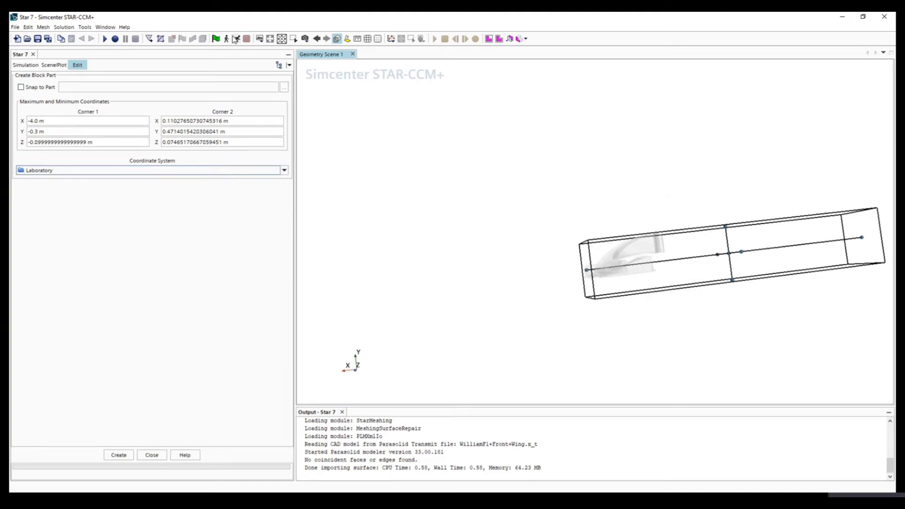
left_click(305, 39)
mouse_move(351, 81)
left_click(411, 90)
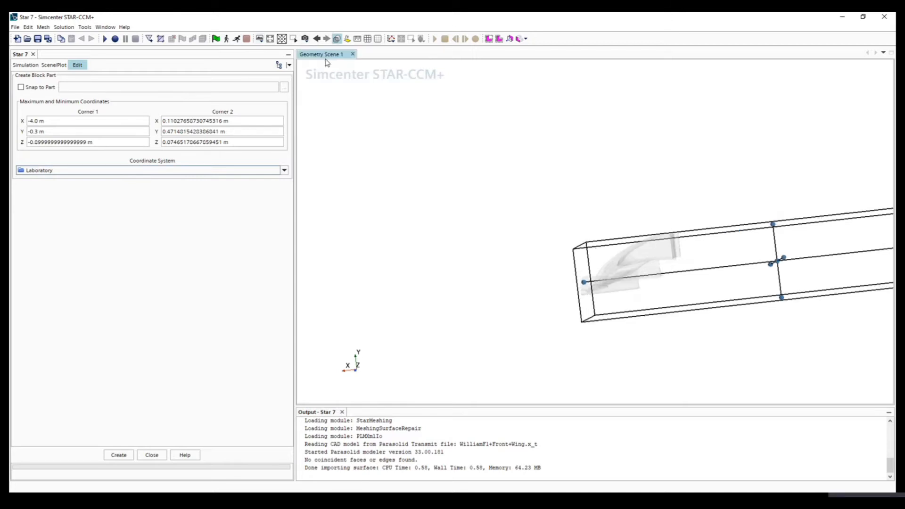
left_click(304, 39)
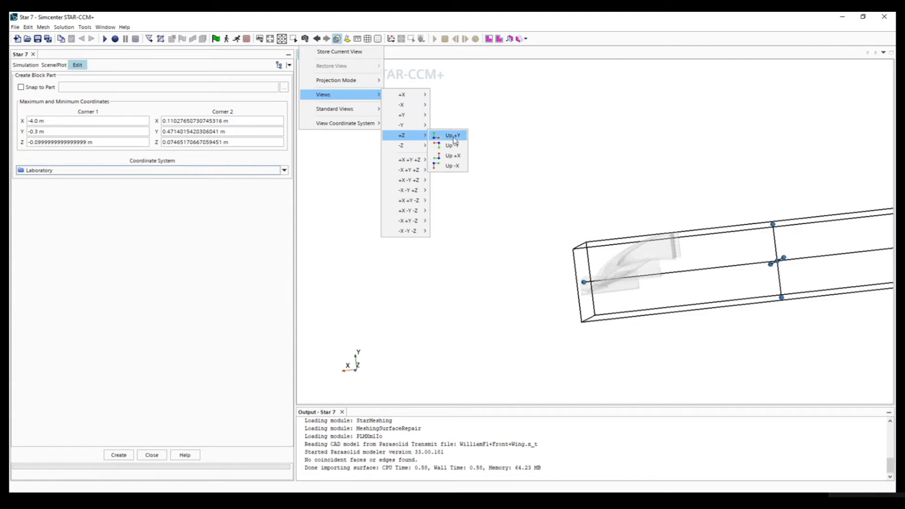
left_click(451, 136)
scroll(513, 250, "down", 3)
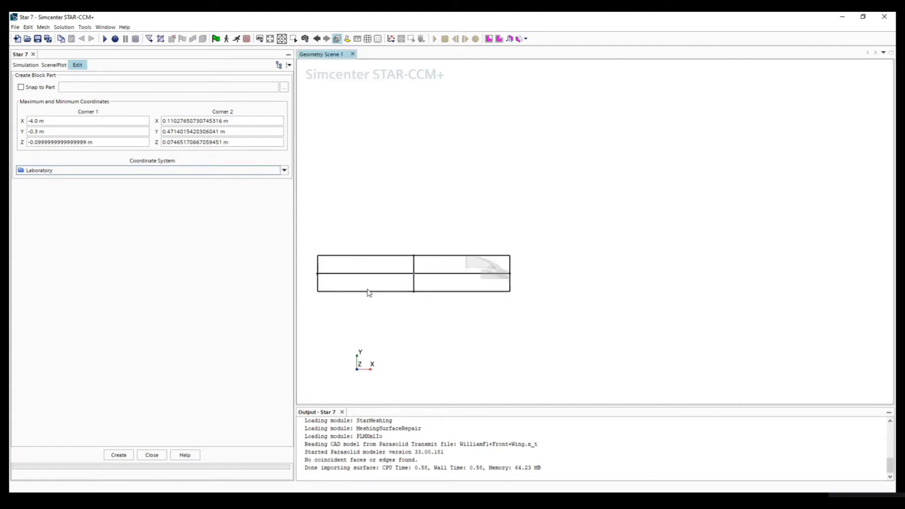
- Switch the scene to the +Z view with -Y up
left_click(305, 40)
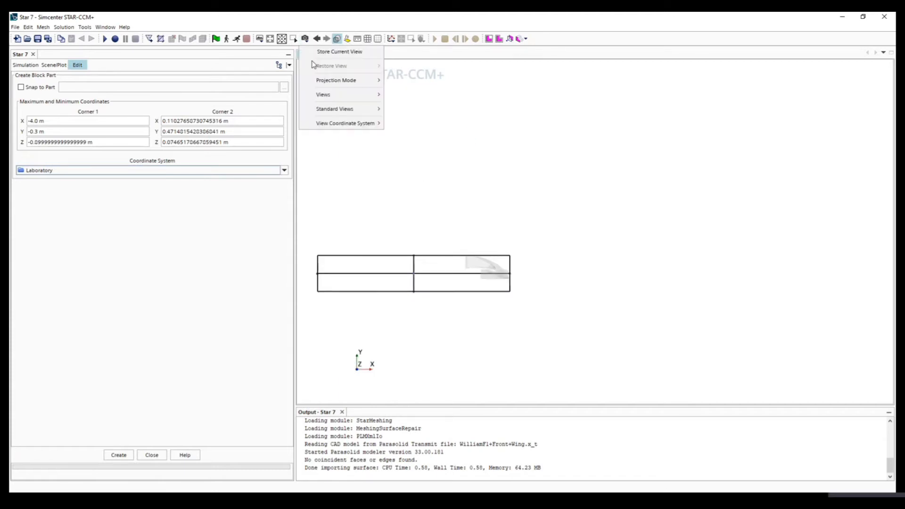
mouse_move(344, 97)
mouse_move(419, 148)
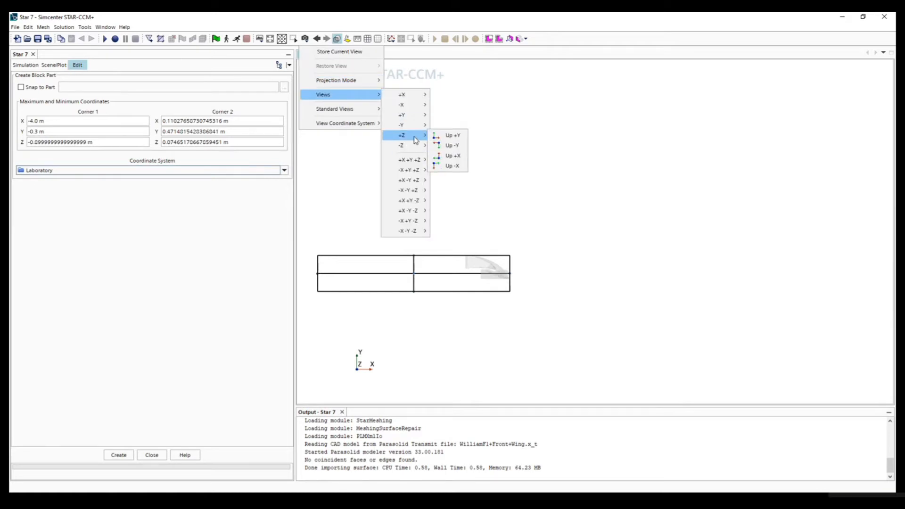
left_click(449, 146)
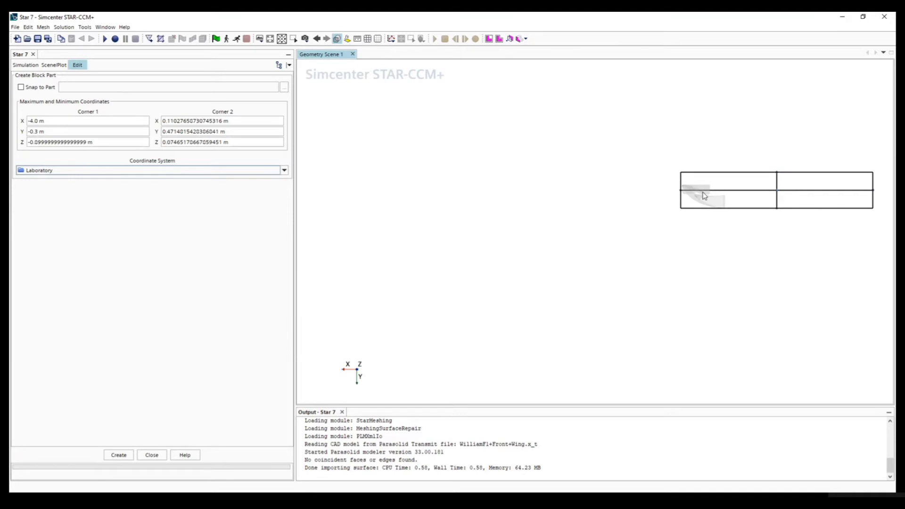
scroll(750, 174, "up", 3)
scroll(753, 175, "down", 4)
scroll(769, 177, "down", 2)
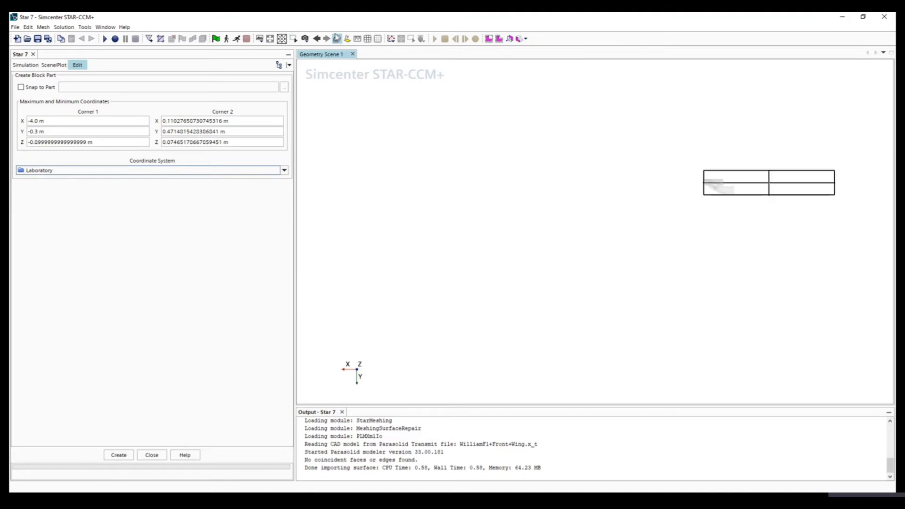
- Switch the scene to the +Z view with +Y up and examine the block's extents around the wing from several angles
left_click(336, 40)
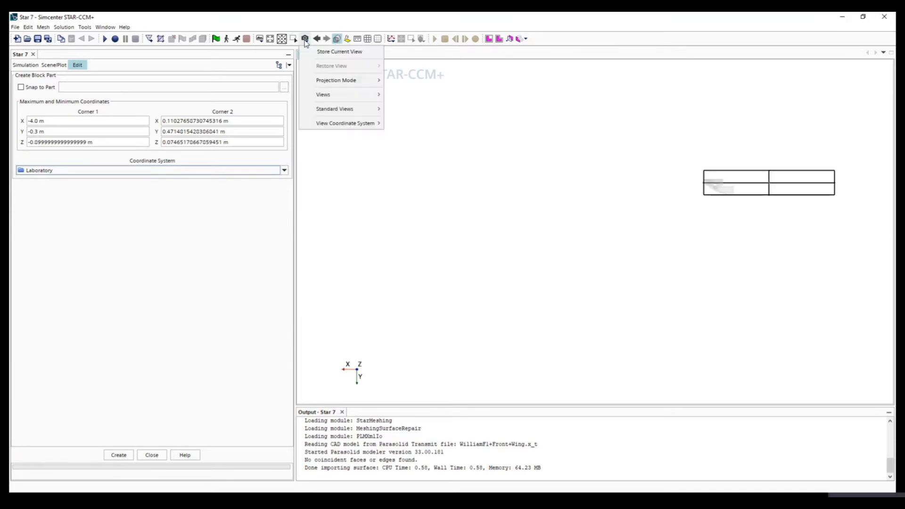
mouse_move(359, 98)
mouse_move(415, 135)
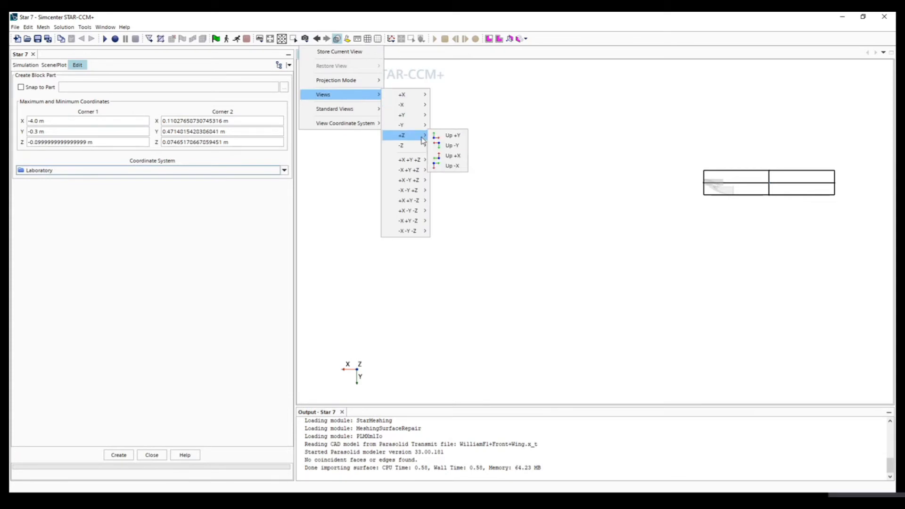
left_click(451, 137)
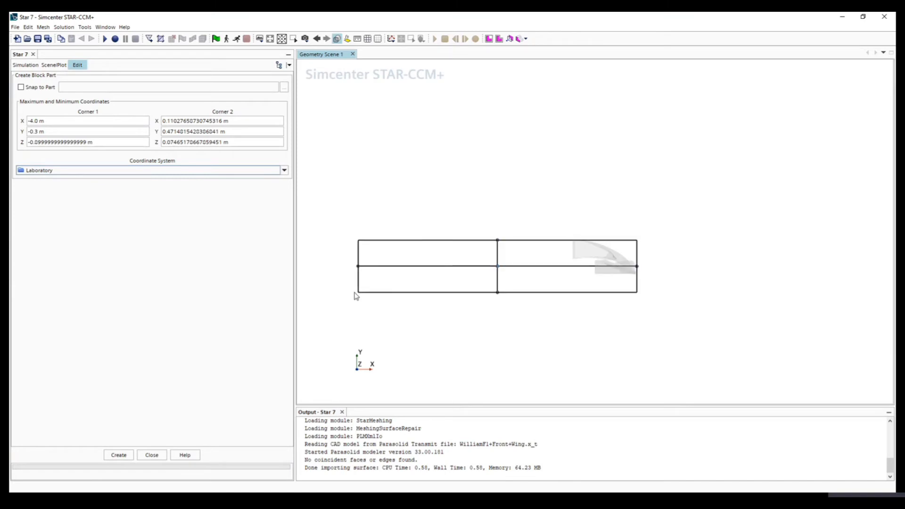
scroll(640, 267, "up", 1)
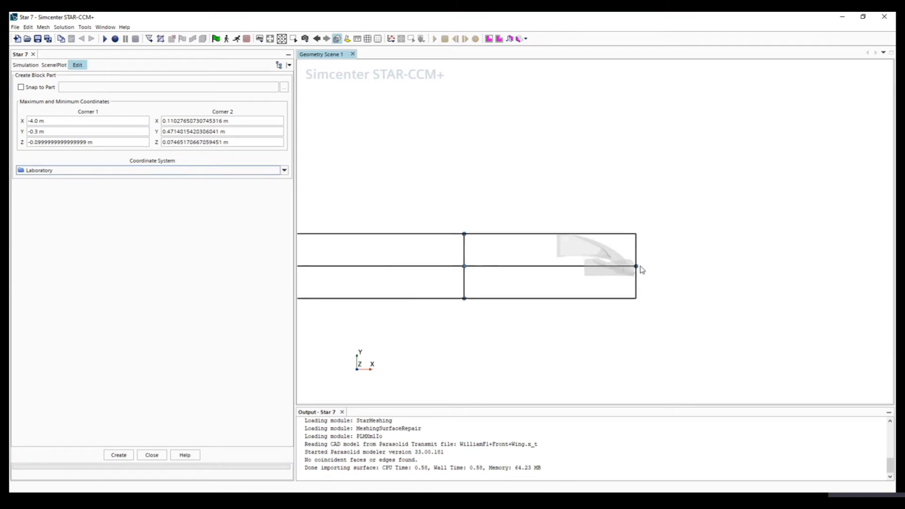
scroll(629, 282, "down", 1)
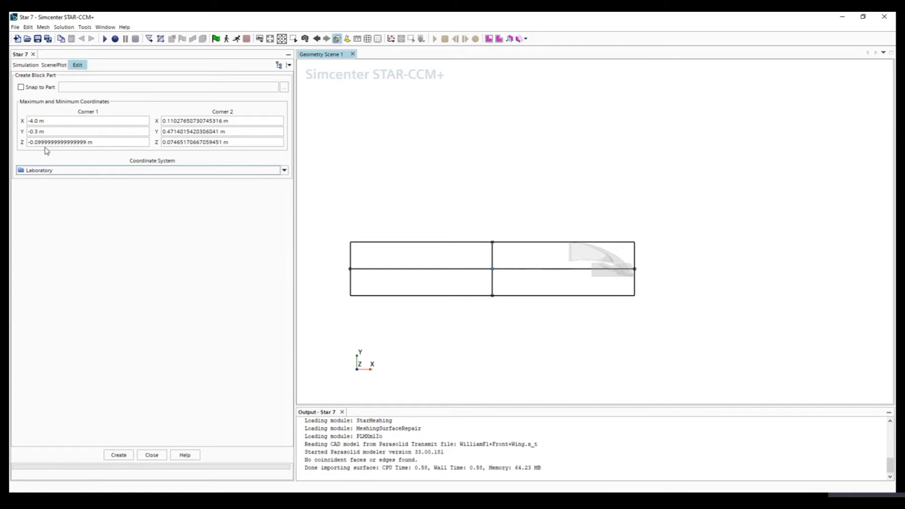
left_click_drag(617, 298, 428, 333)
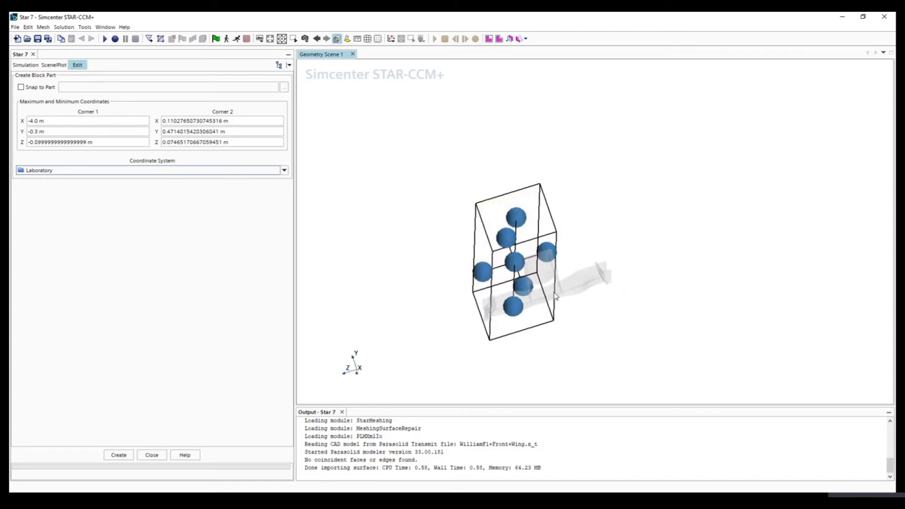
left_click_drag(487, 356, 480, 324)
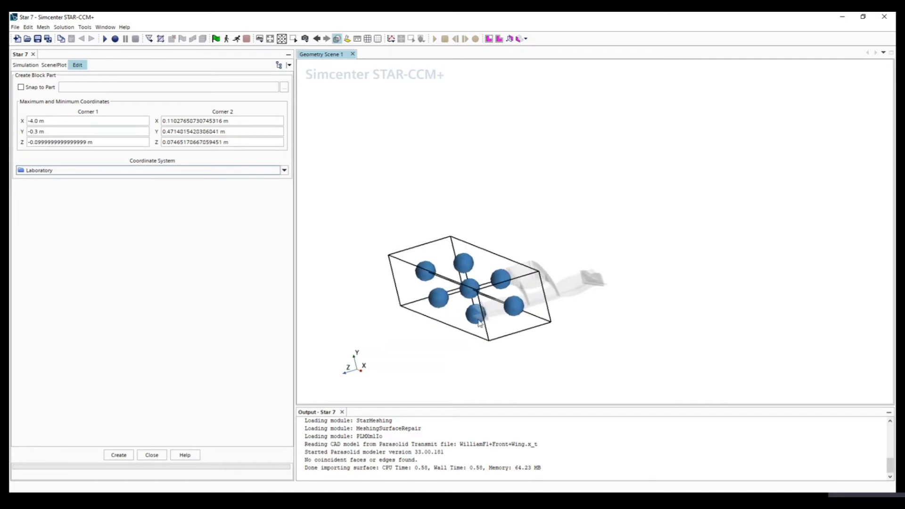
- Set the block's Corner 2 coordinates to X 1.2 m, Y 1.5 m and Z 1.5 m
left_click(236, 122)
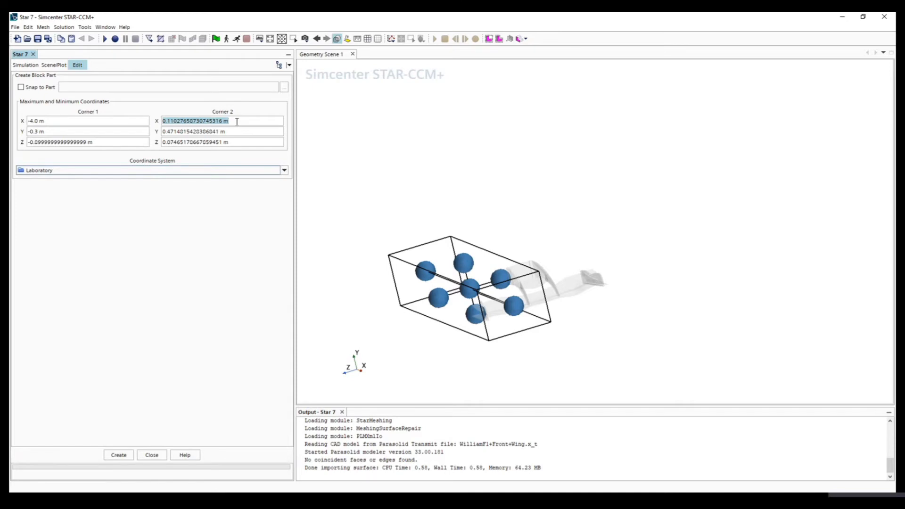
type("1.2")
key("Tab")
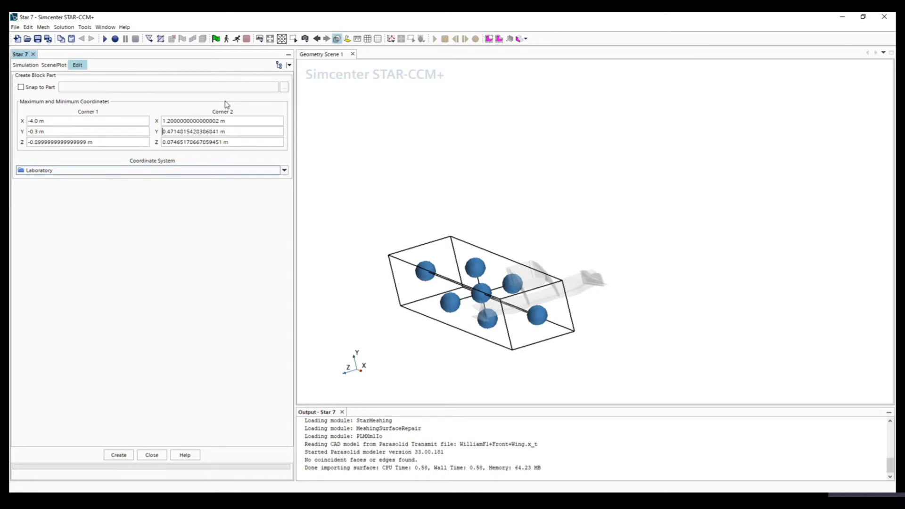
key("Tab")
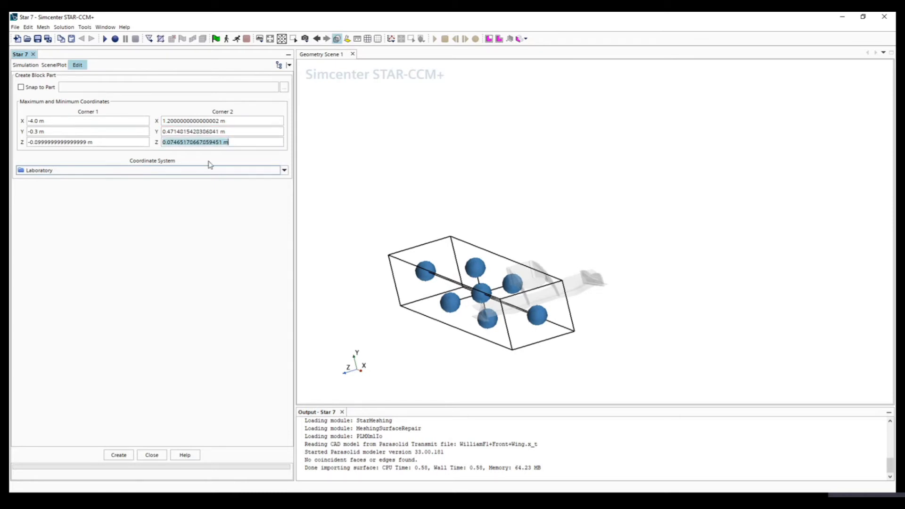
left_click(234, 131)
key("BackSpace")
type("1")
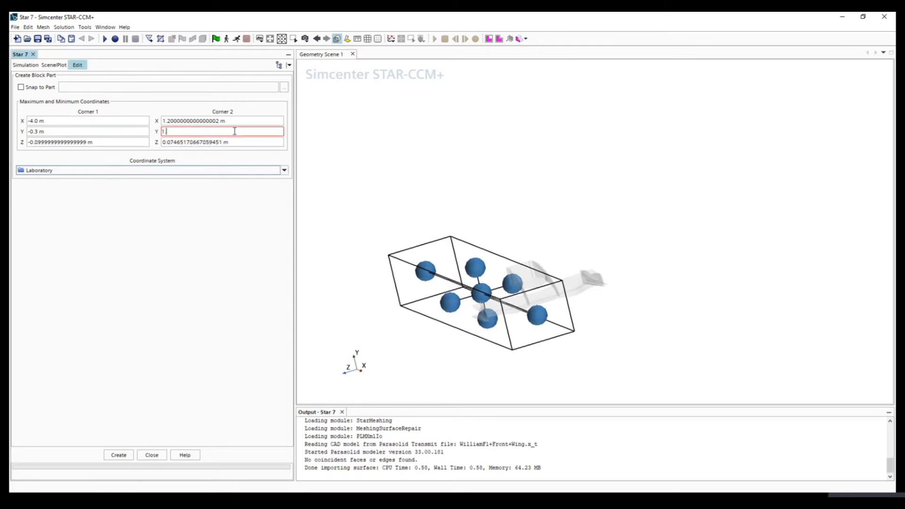
type(".5")
key("Tab")
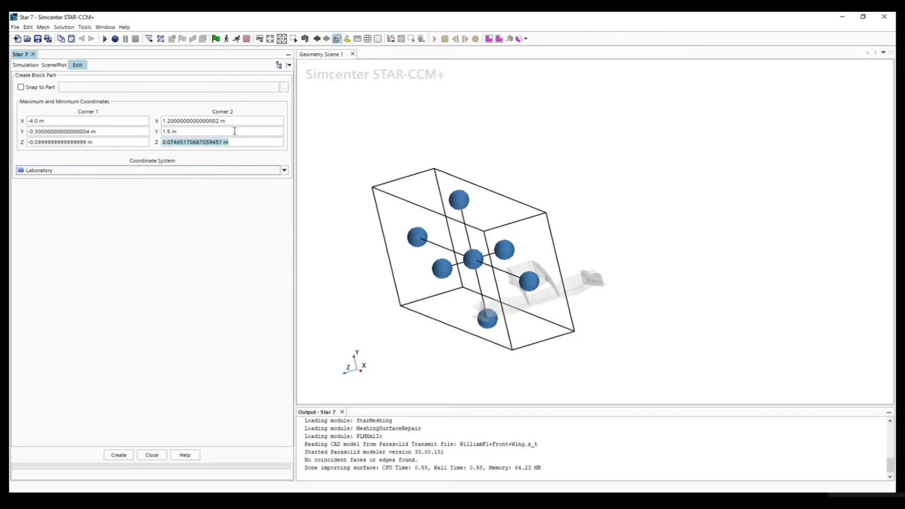
type("1")
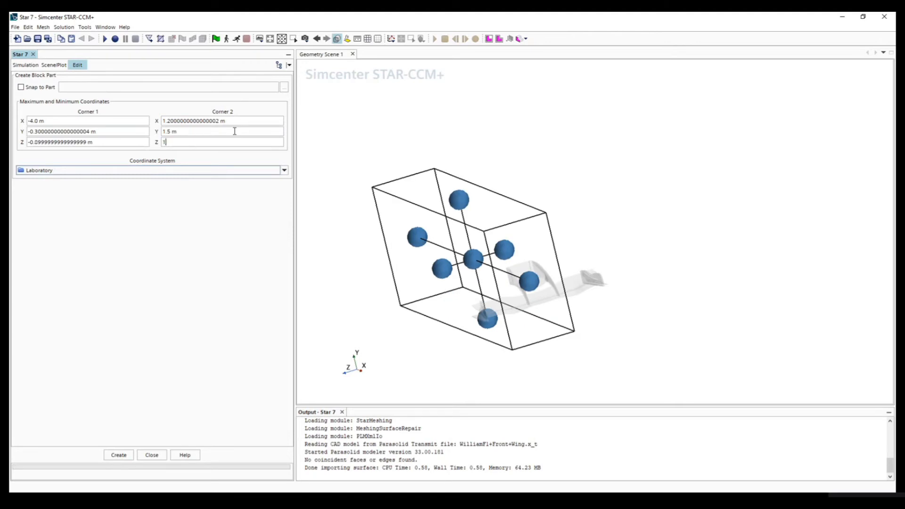
type(".5 m")
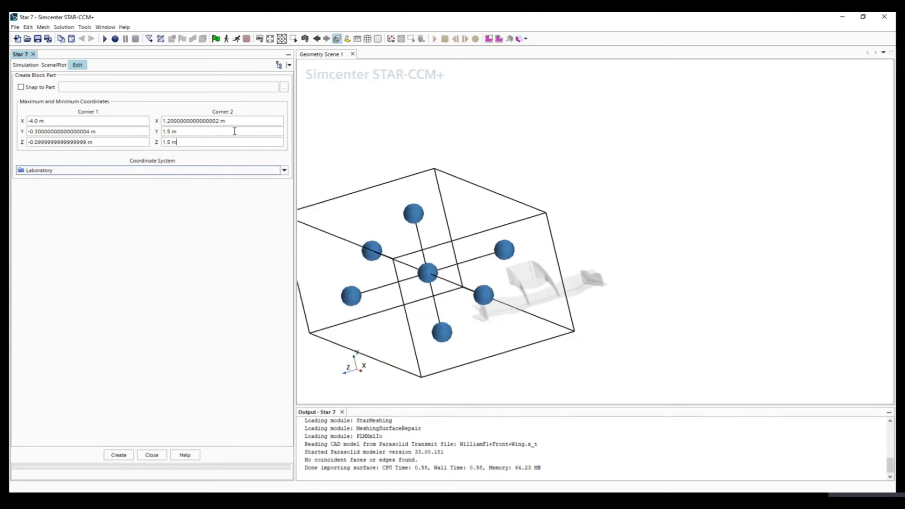
- Create the block part around the wing with the entered corners and close the block definition
left_click_drag(518, 271, 526, 321)
left_click_drag(570, 297, 548, 262)
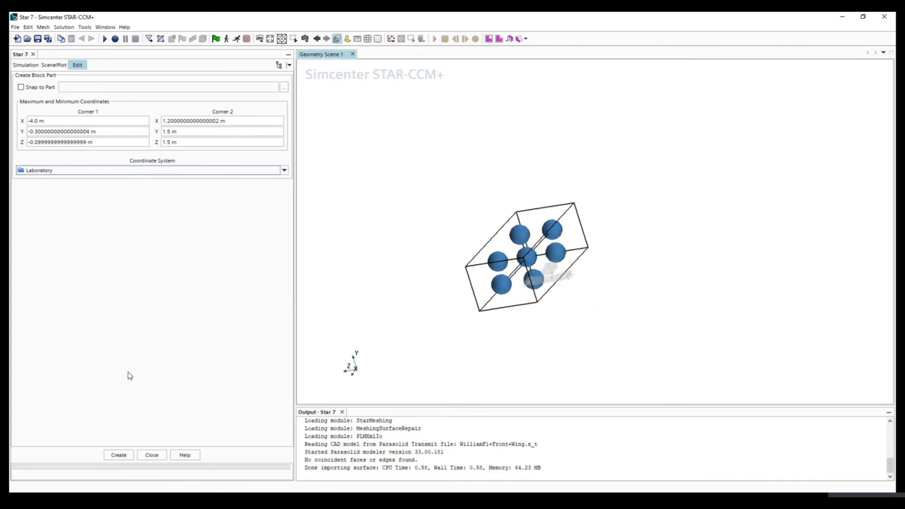
left_click(118, 456)
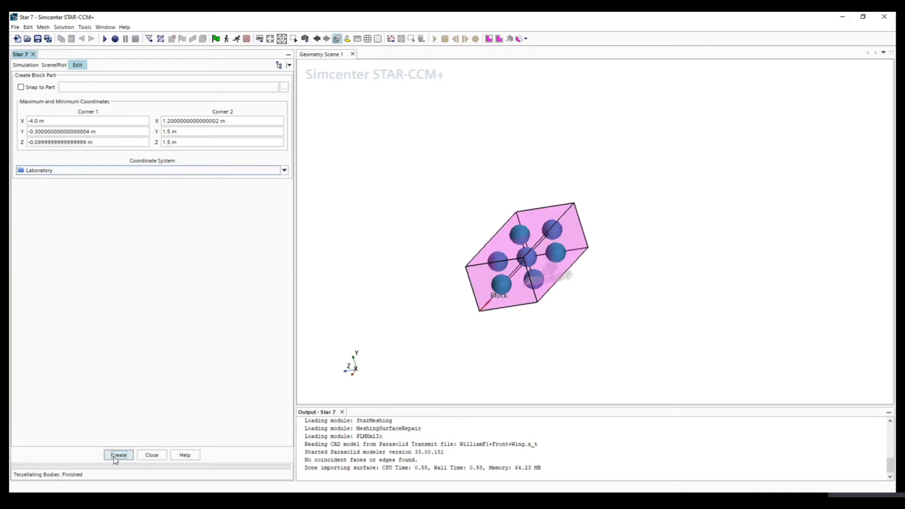
left_click(152, 457)
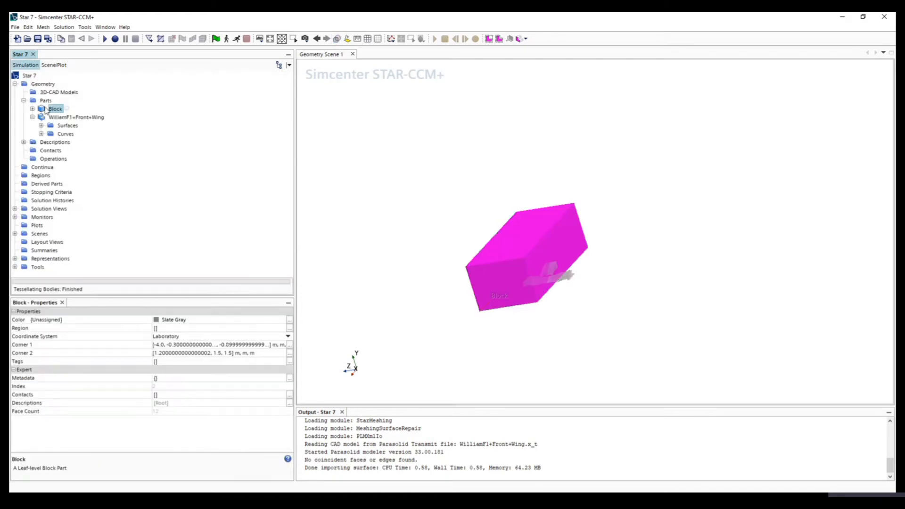
- Expand the Block part down to its surfaces and select Block Surface
double_click(51, 109)
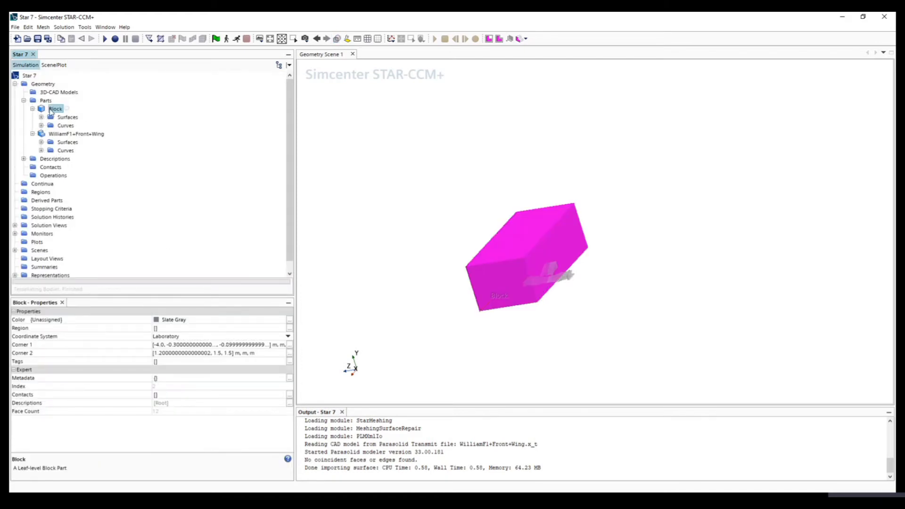
left_click(65, 117)
left_click(64, 125)
left_click(55, 109)
left_click(41, 117)
left_click(77, 126)
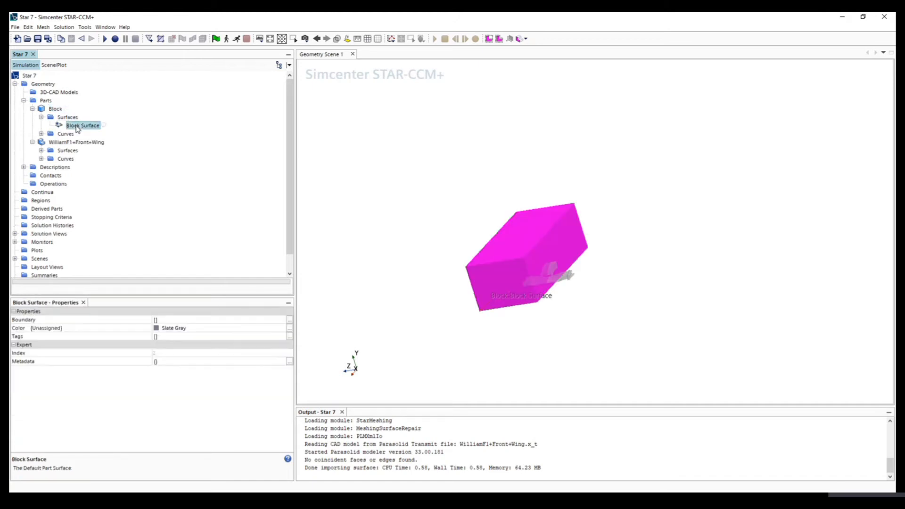
left_click(56, 109)
left_click(65, 117)
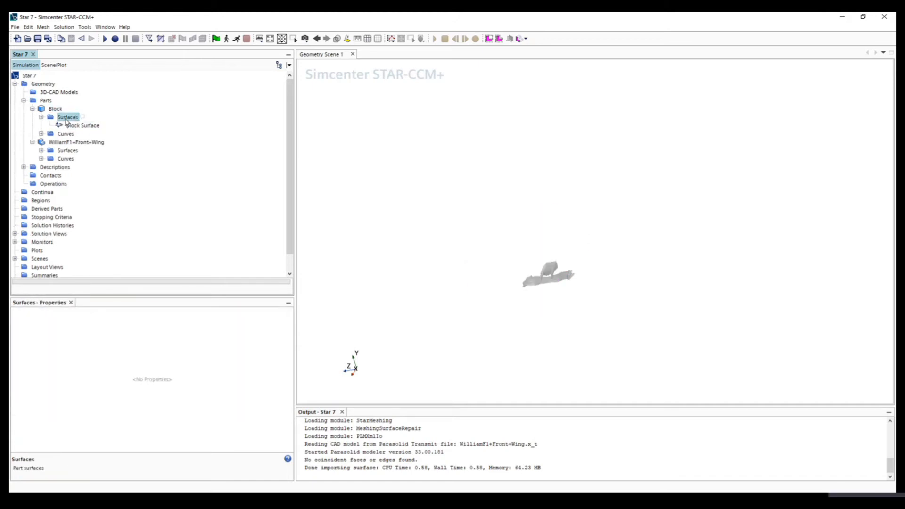
left_click(73, 126)
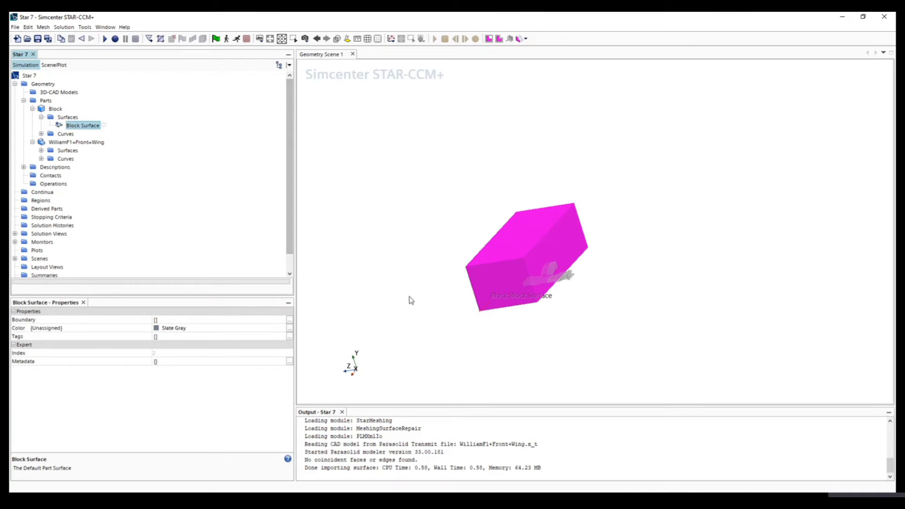
- Start a Split by Patch operation on the block's Block Surface
left_click(442, 326)
left_click_drag(442, 325, 476, 288)
left_click_drag(607, 340, 513, 348)
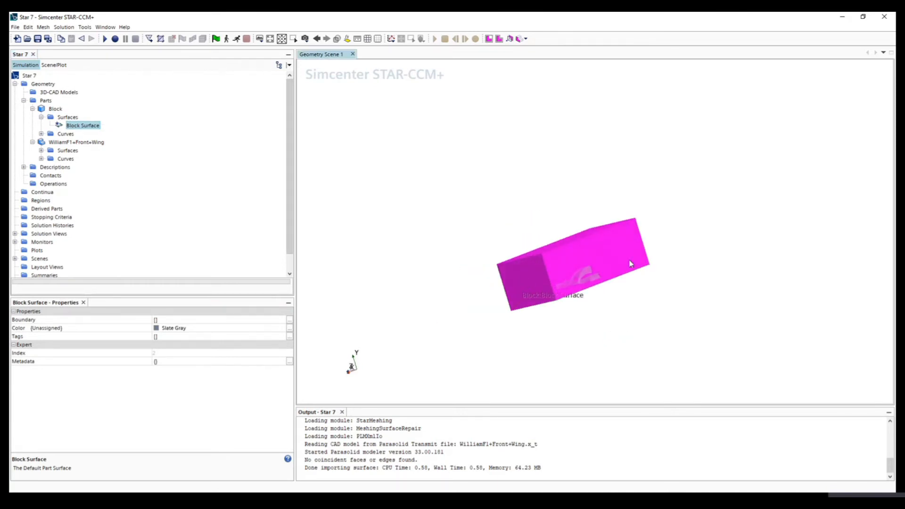
mouse_move(692, 261)
left_mouse_down()
mouse_move(603, 298)
mouse_move(687, 287)
left_mouse_up()
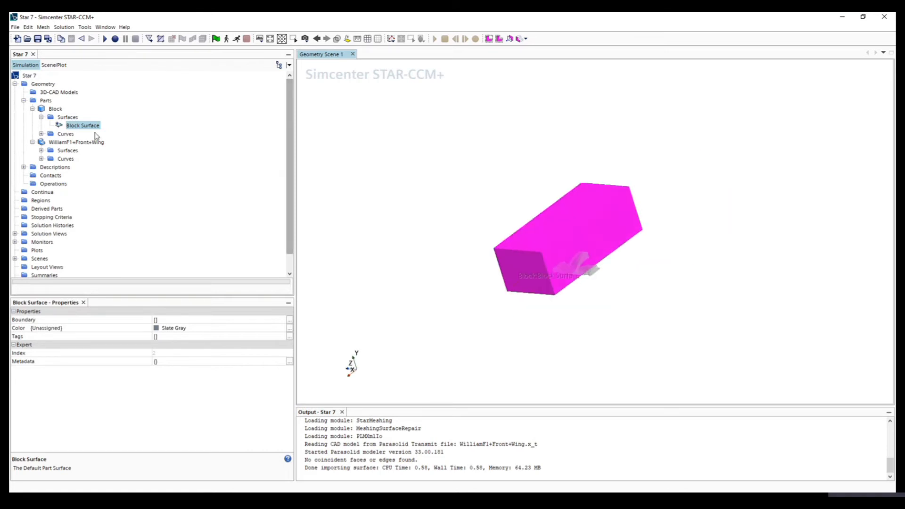
right_click(76, 126)
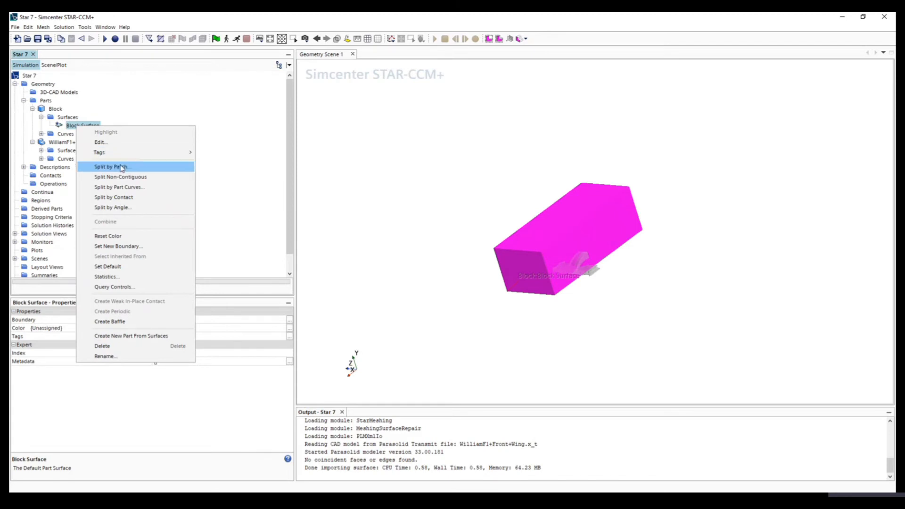
left_click(68, 128)
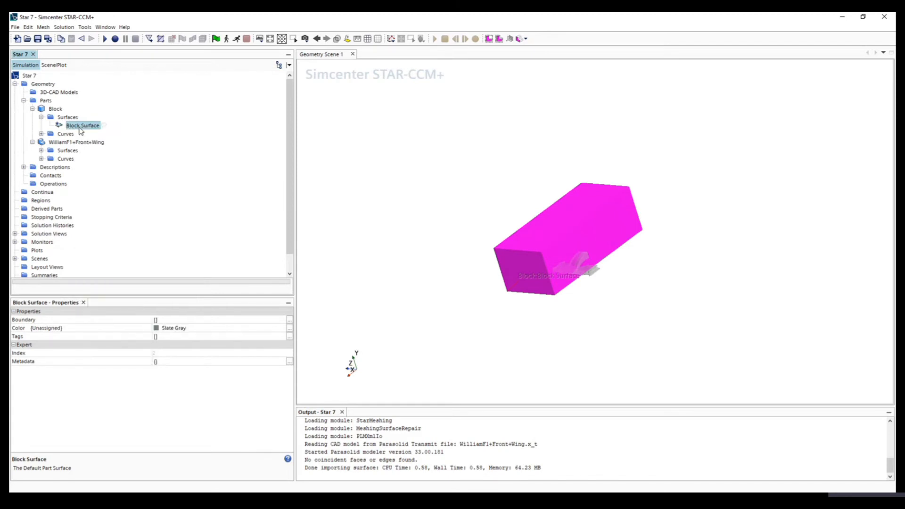
right_click(81, 127)
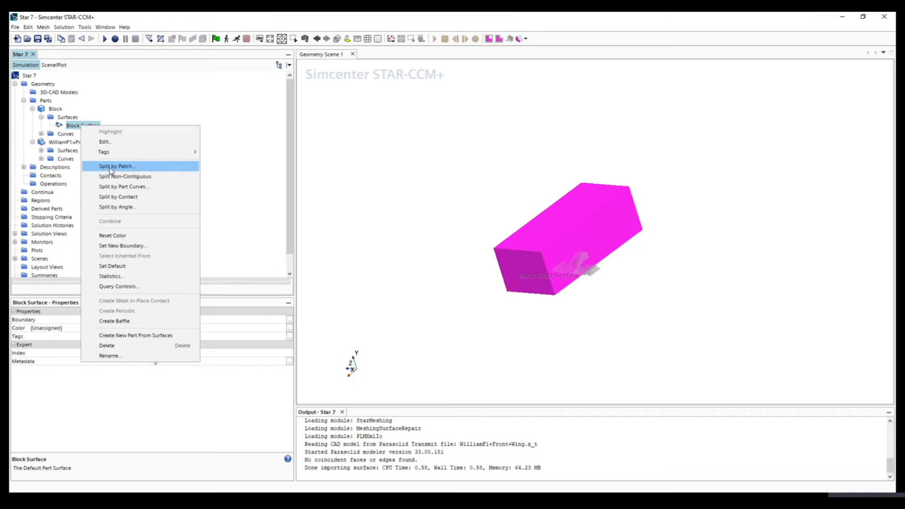
left_click(111, 169)
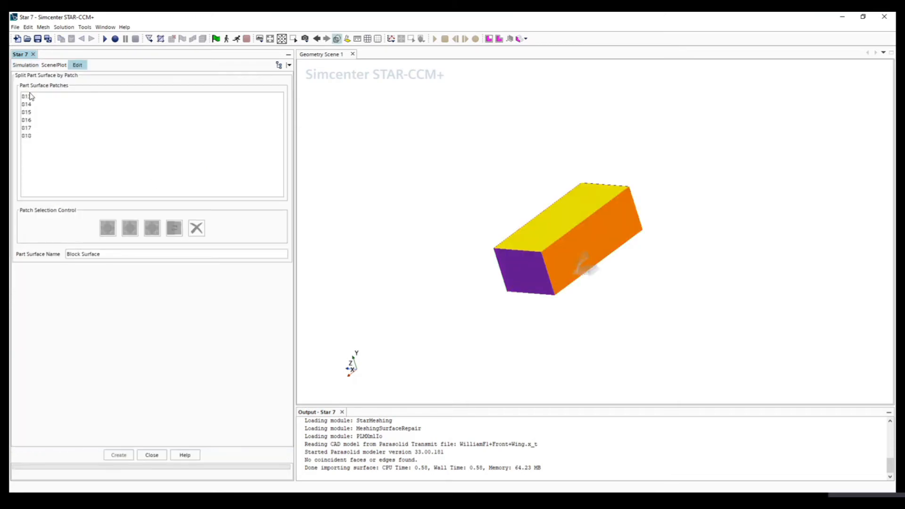
- Split the block's +X end face, nearest the wing, off as a part surface named Inlet
left_click_drag(30, 97, 30, 137)
left_click_drag(26, 97, 29, 139)
left_click(29, 138)
left_click(382, 204)
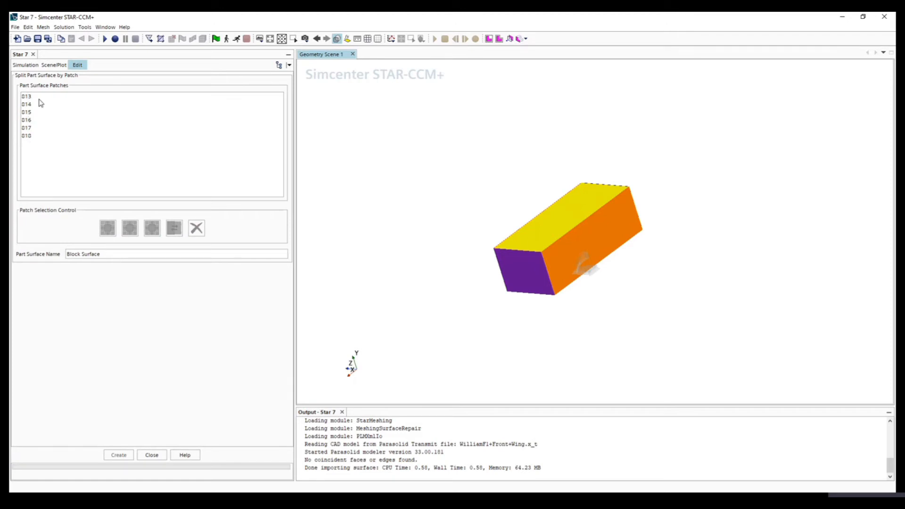
left_click(528, 275)
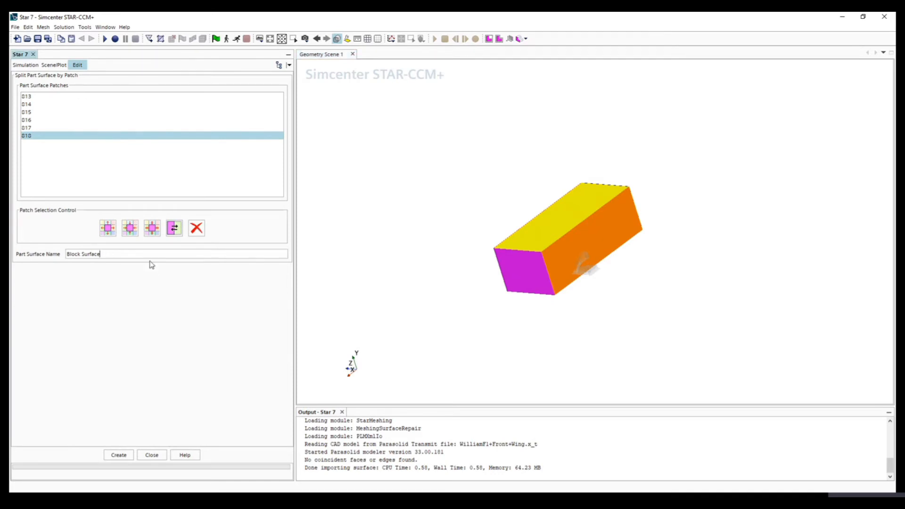
triple_click(85, 253)
type("Inlet")
left_click(117, 455)
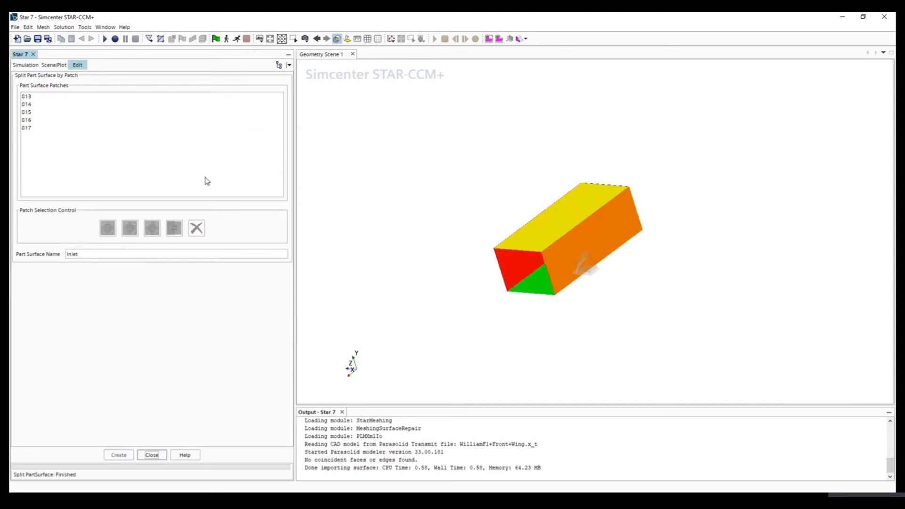
- Split the block's far end face, opposite the inlet, off as a part surface named Outlet
left_click_drag(441, 322, 493, 285)
left_click(493, 284)
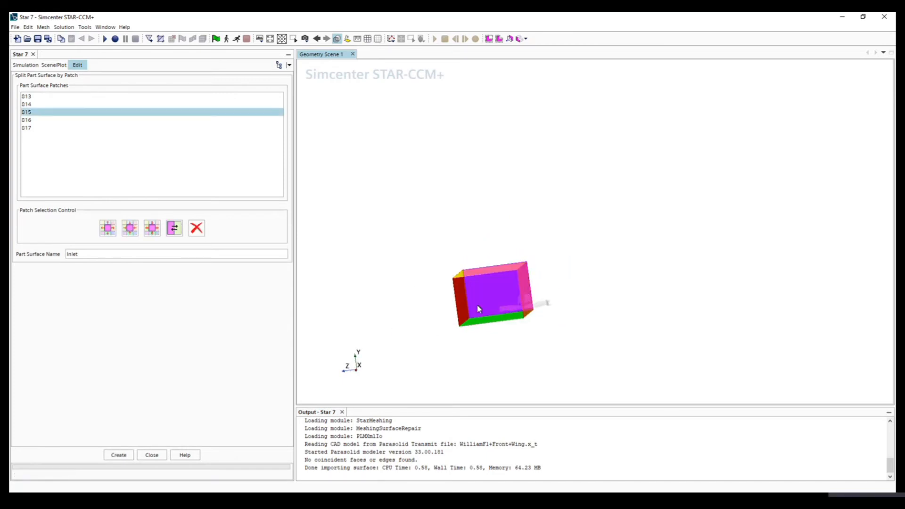
double_click(86, 253)
left_click(85, 253)
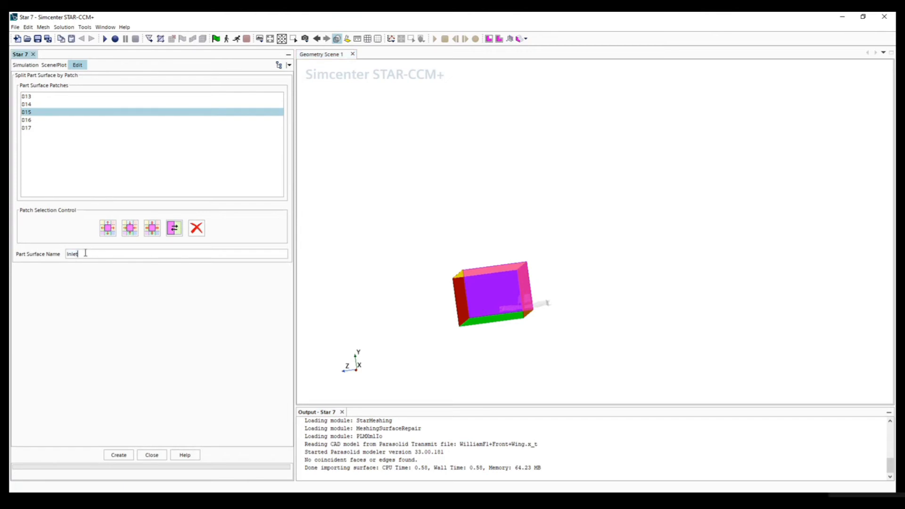
left_click_drag(83, 252, 54, 257)
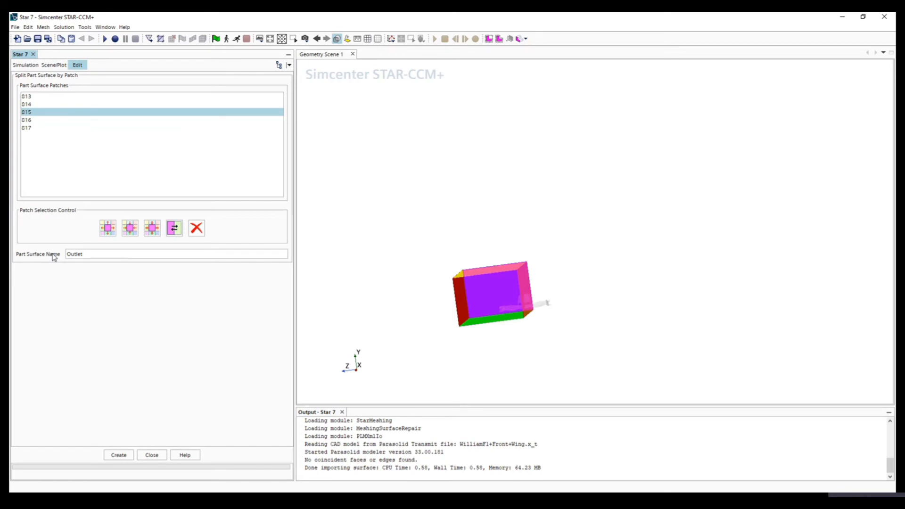
type("Outlet")
left_click(118, 454)
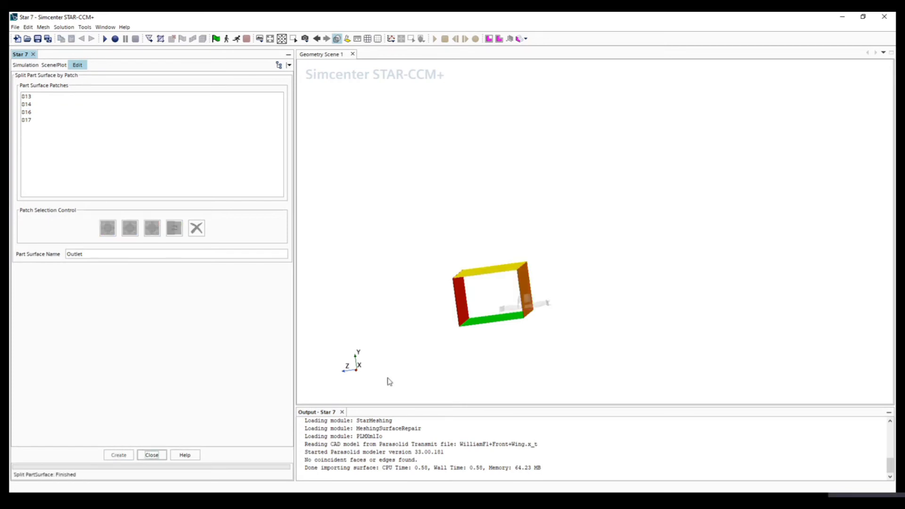
- Split the block's underside face off as a part surface named Floor
left_click_drag(521, 370, 493, 322)
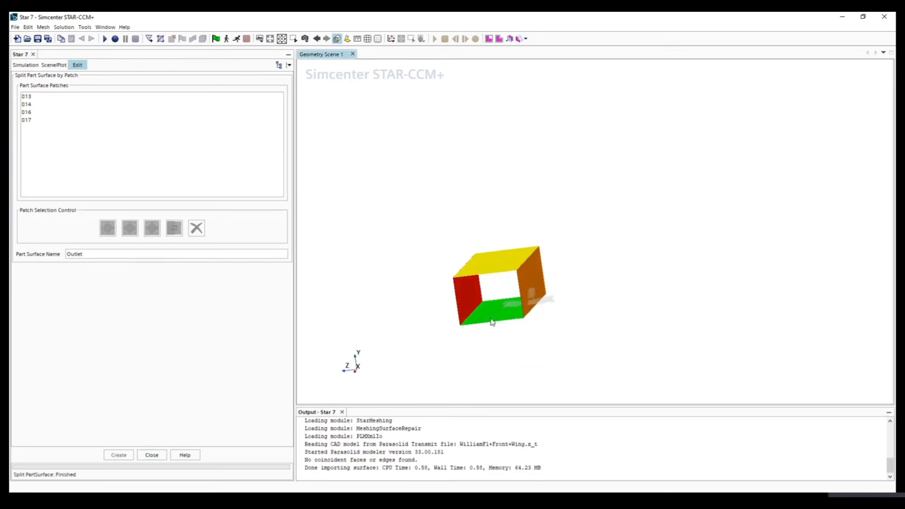
left_click(492, 322)
left_click_drag(85, 254, 43, 254)
type("Flo")
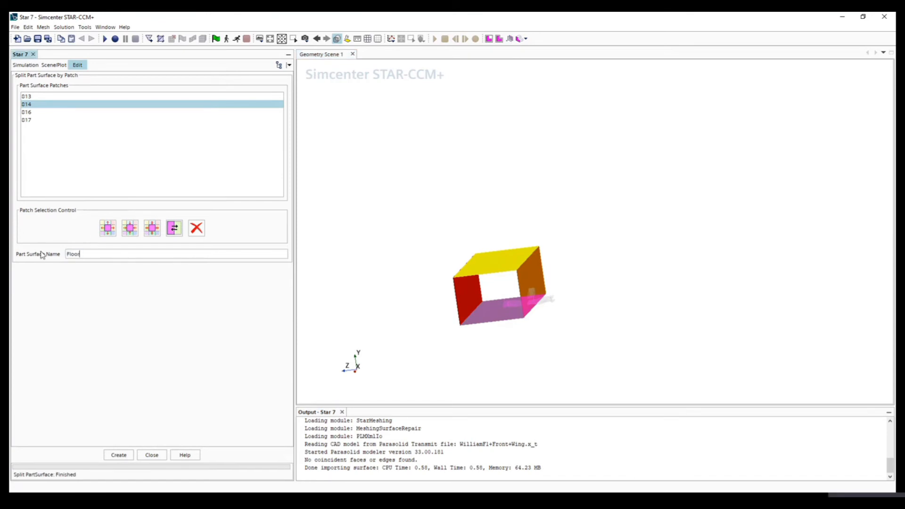
type("or")
left_click(118, 455)
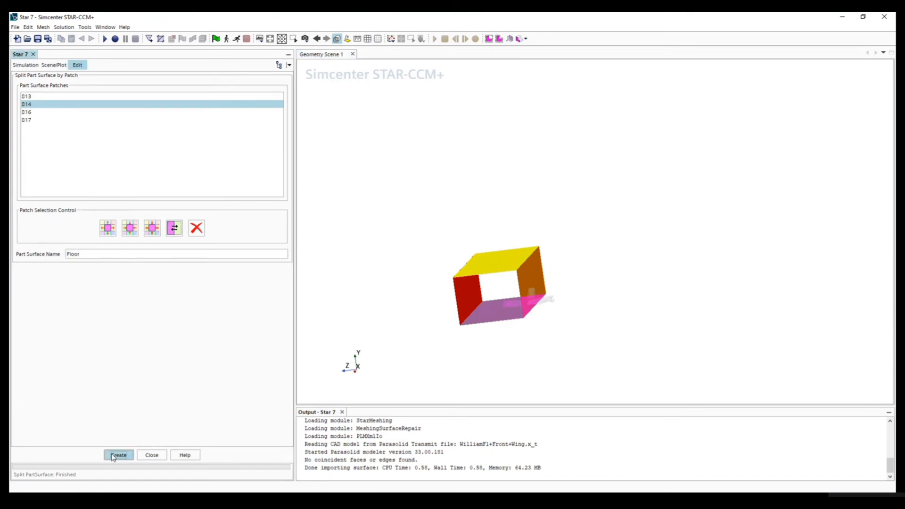
- Split the block's side face that cuts through the wing off as a part surface named SymmetryPlane
left_click(543, 285)
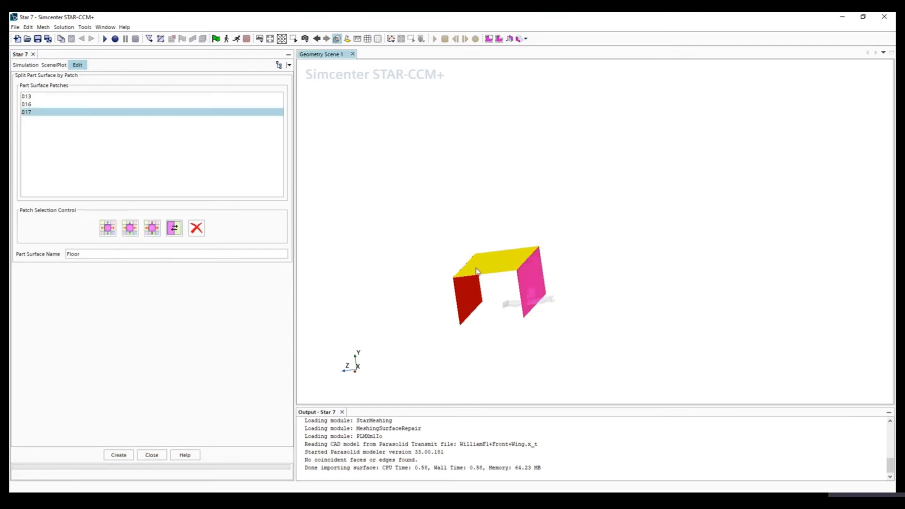
double_click(91, 254)
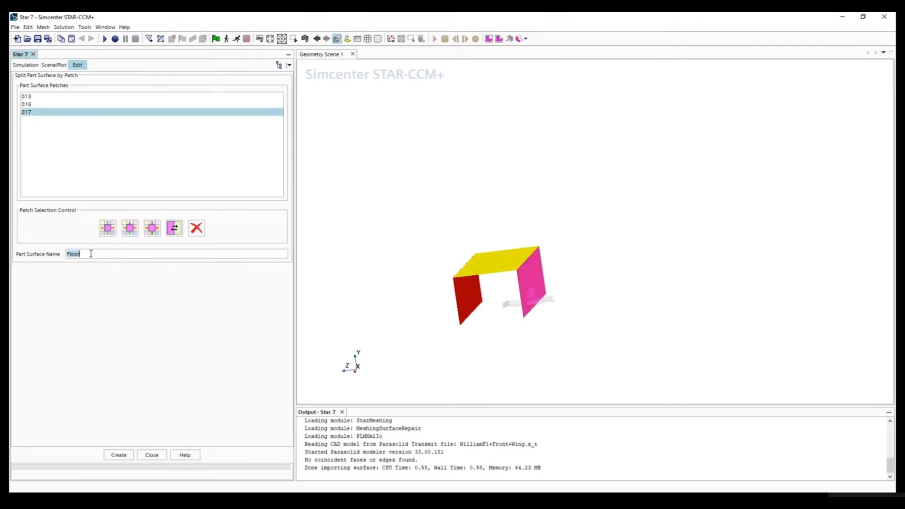
type("SymmetryPlane")
left_click(114, 455)
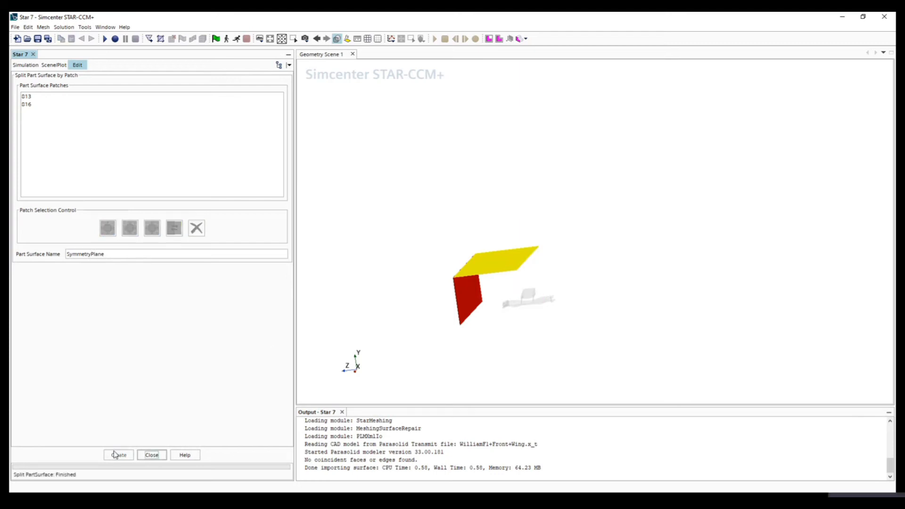
- Close the patch split, leaving the roof and outer side faces together, and rename Block Surface as Exterior
left_click(27, 104)
left_click(25, 97, "ctrl")
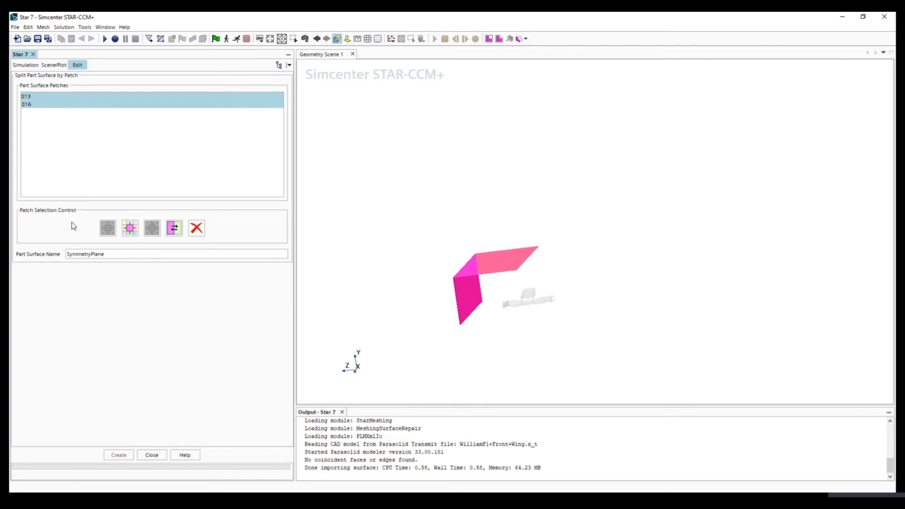
left_click(150, 455)
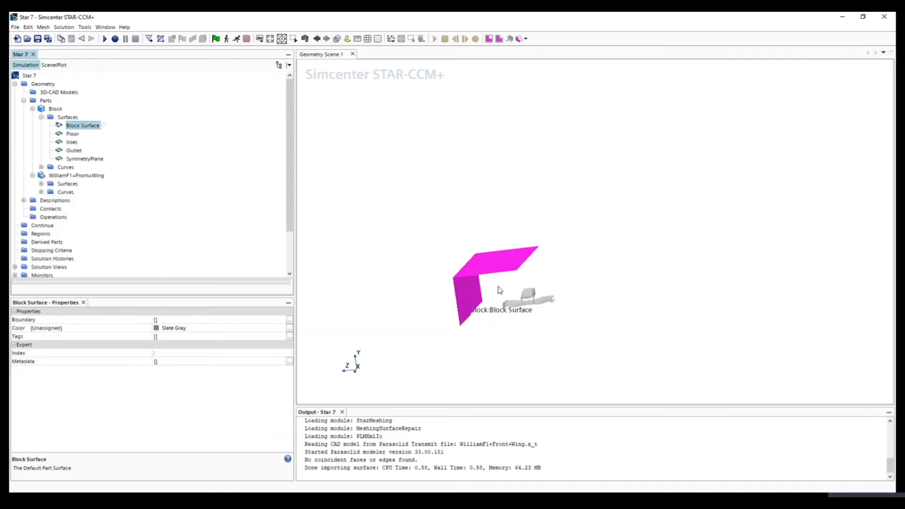
right_click(79, 126)
left_click(112, 344)
type("Ext")
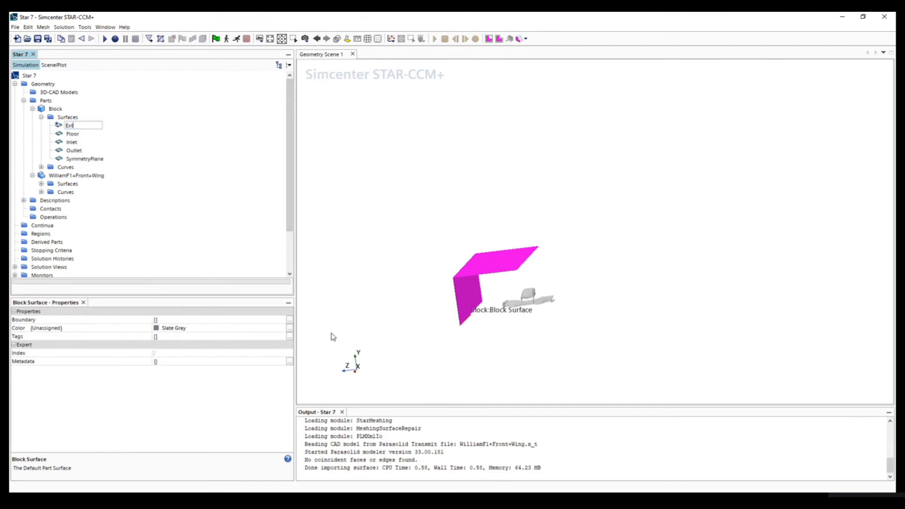
type("erior")
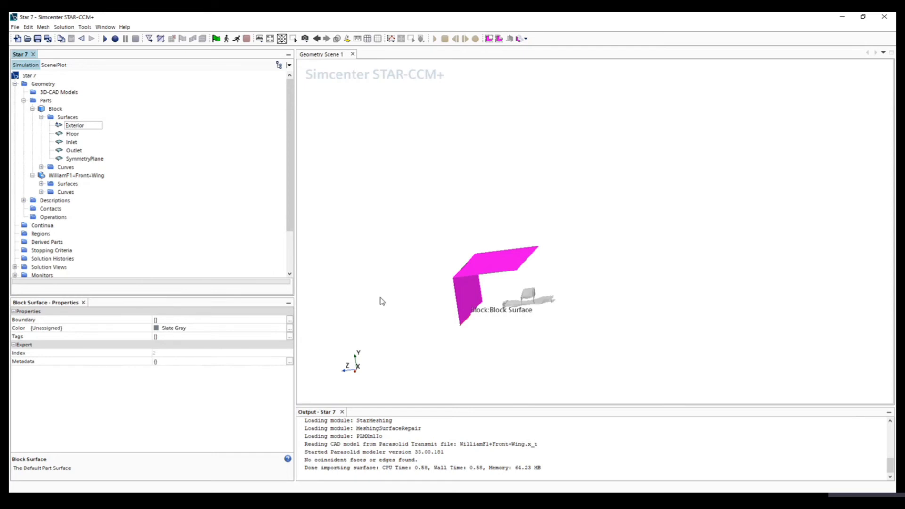
key("Return")
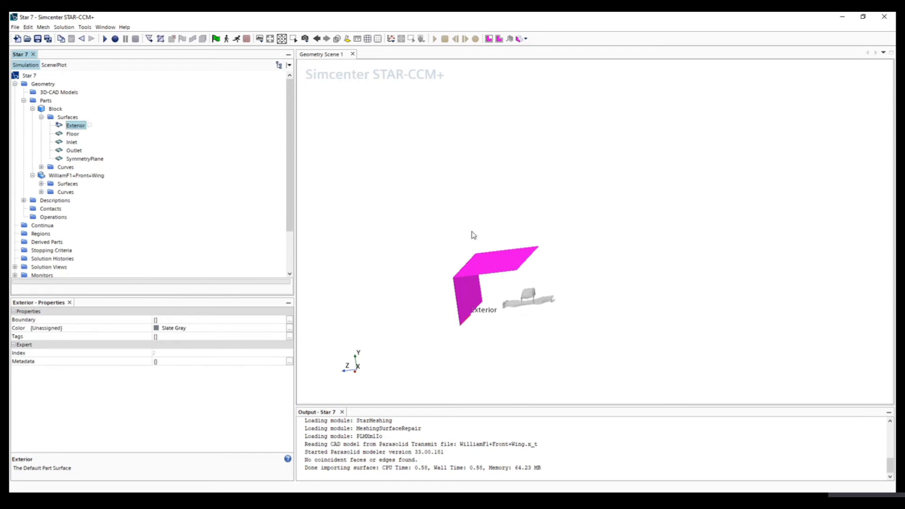
- Highlight the block's Floor, SymmetryPlane, Inlet, Outlet and Exterior surfaces in turn to check which faces each covers
left_click(73, 134)
left_click(73, 159)
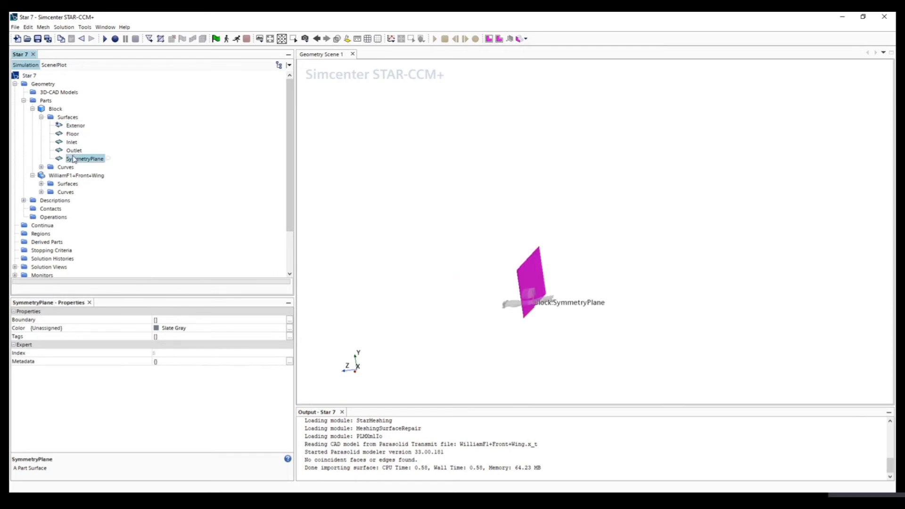
left_click(69, 142)
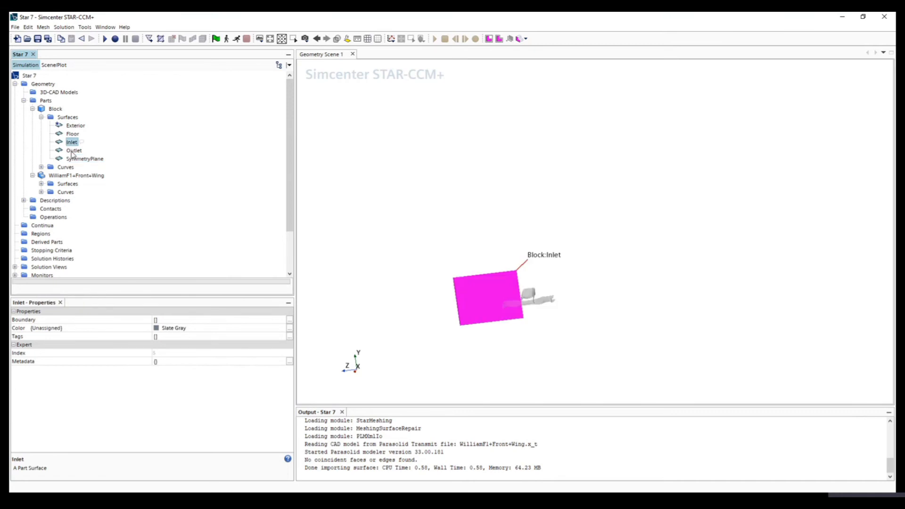
left_click(72, 151)
left_click(79, 160)
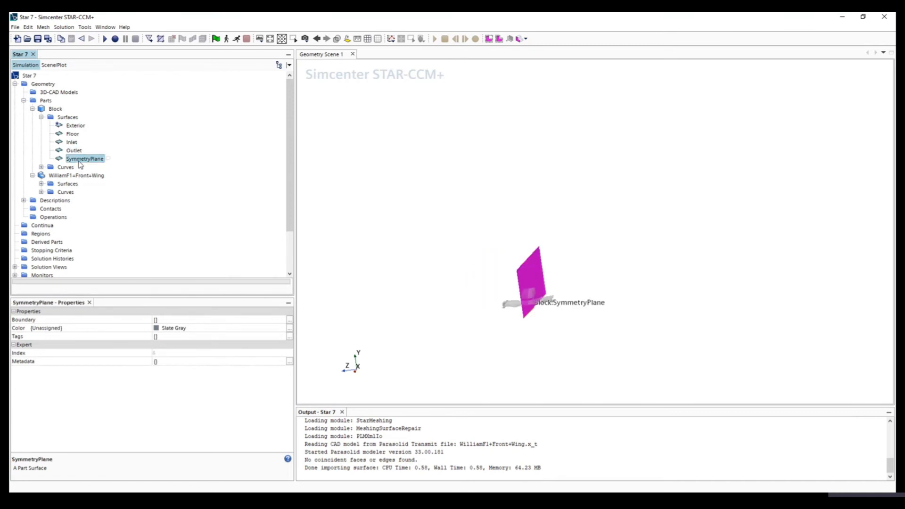
left_click(73, 136)
left_click(74, 126)
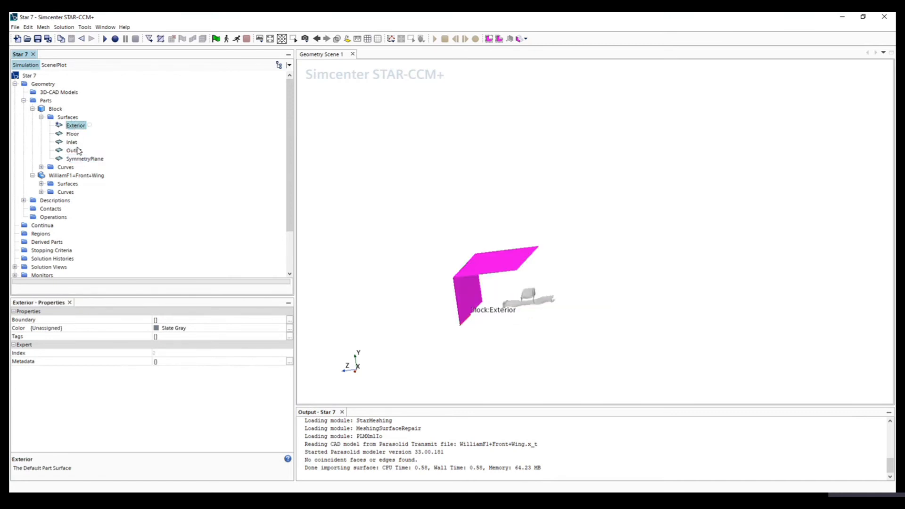
- Collapse the block's surfaces and highlight the Block and wing parts to examine how they overlap
left_click(41, 118)
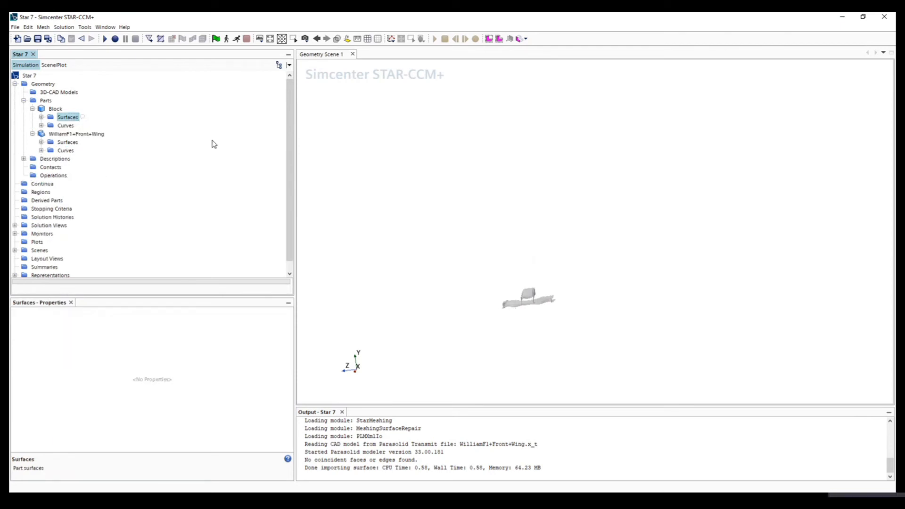
left_click(55, 109)
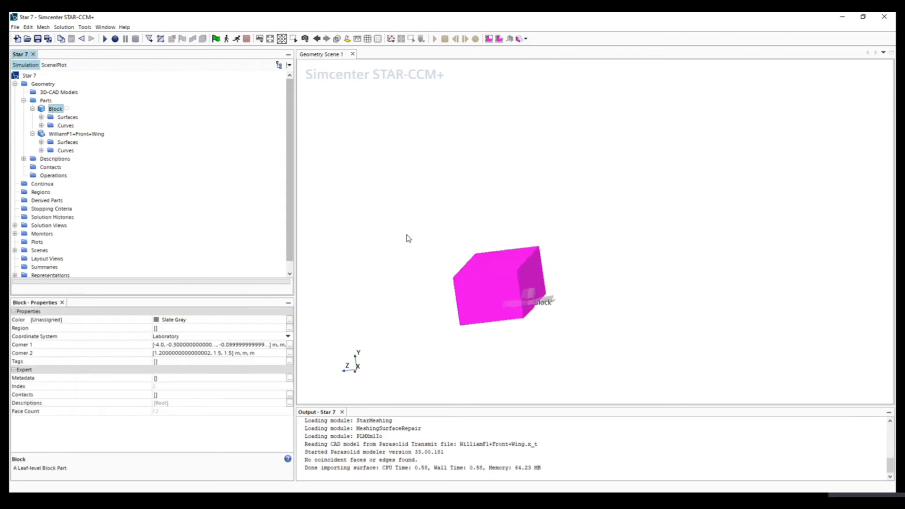
left_click(65, 134)
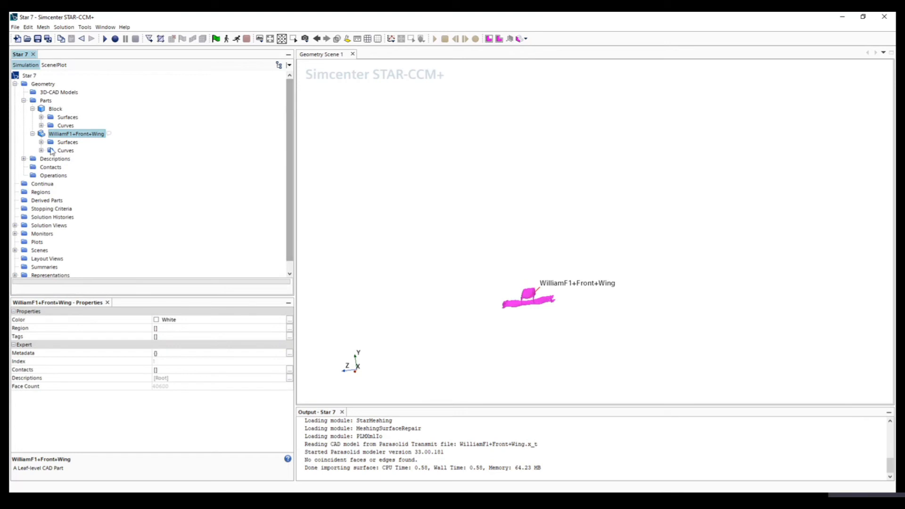
left_click(55, 109)
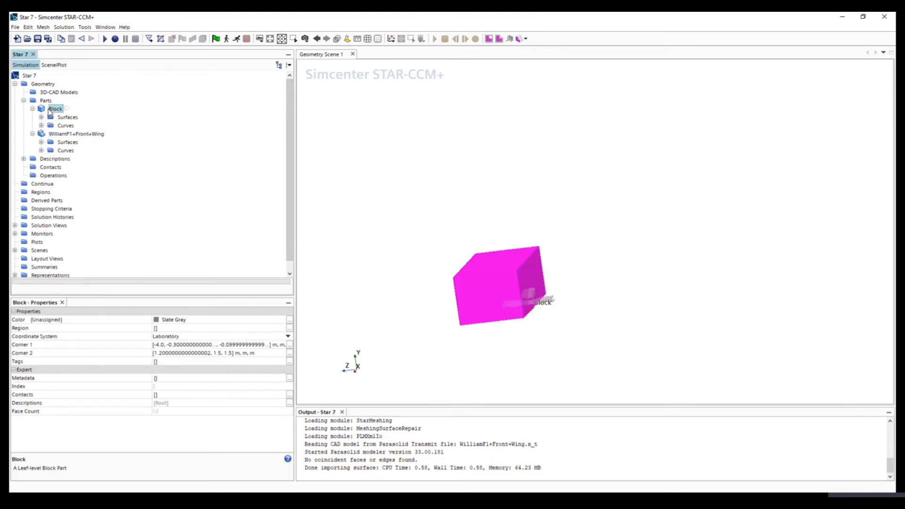
mouse_move(505, 346)
left_mouse_down()
mouse_move(522, 337)
mouse_move(512, 334)
left_mouse_up()
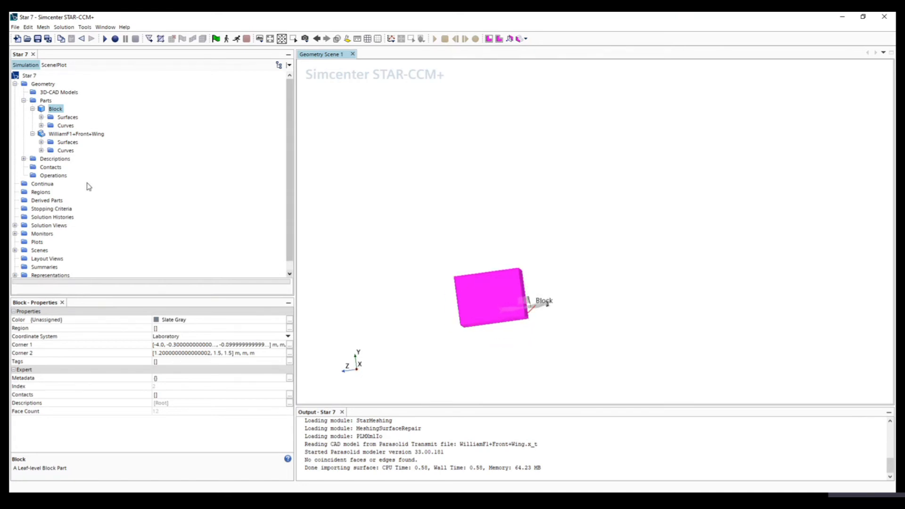
left_click_drag(569, 321, 457, 330)
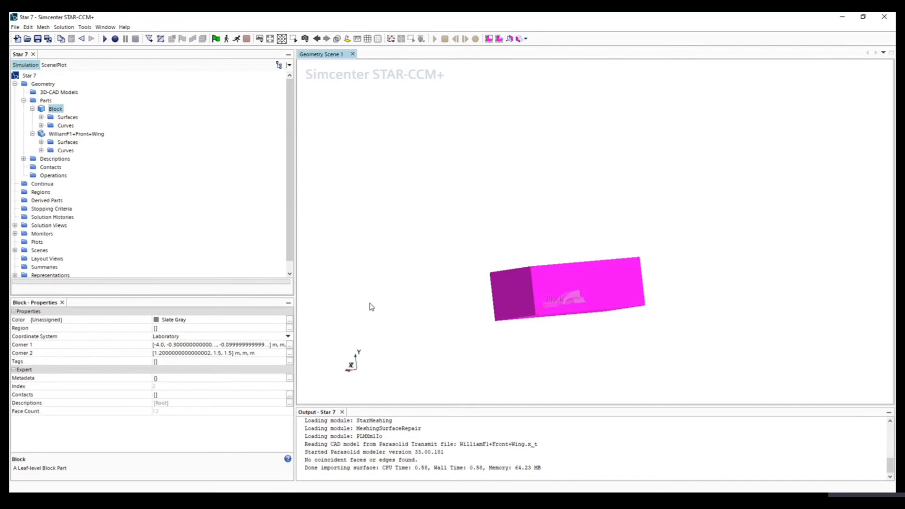
- Subtract the WilliamF1+Front+Wing part from the block with a Boolean Subtract, using Block as target part and Discrete mode
left_click(62, 136, "shift")
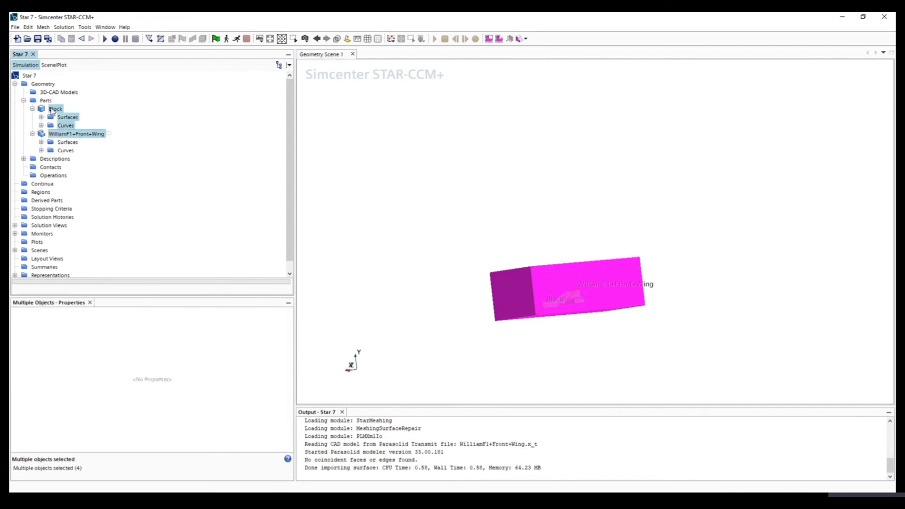
left_click(32, 133)
left_click(33, 108)
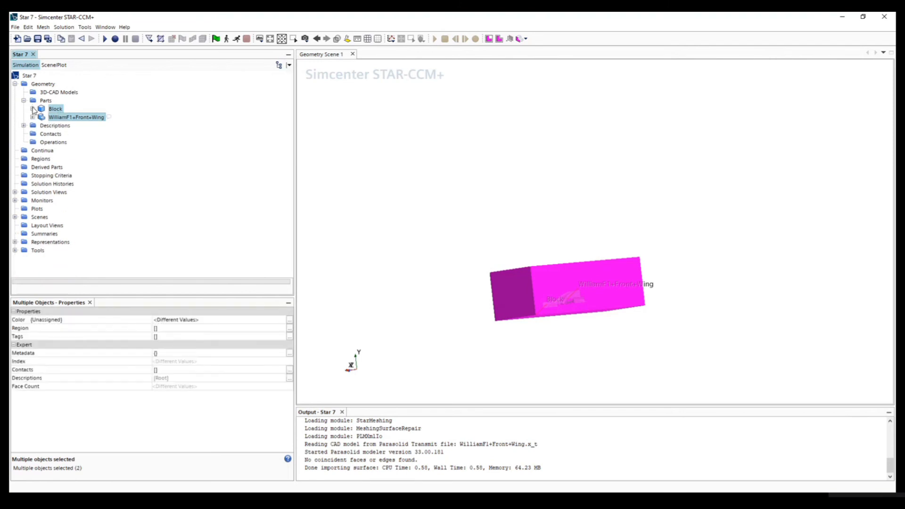
left_click(55, 109)
left_click(55, 117)
left_click(55, 110)
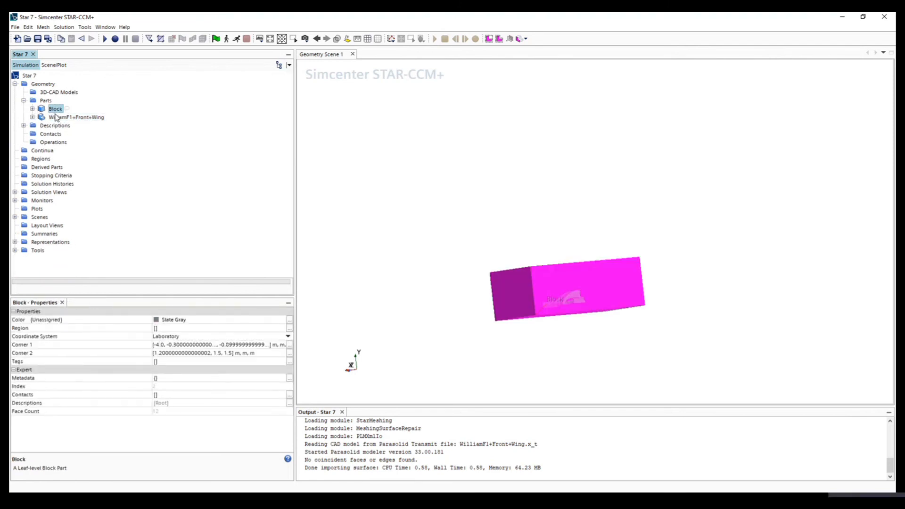
left_click(56, 117, "shift")
right_click(62, 121)
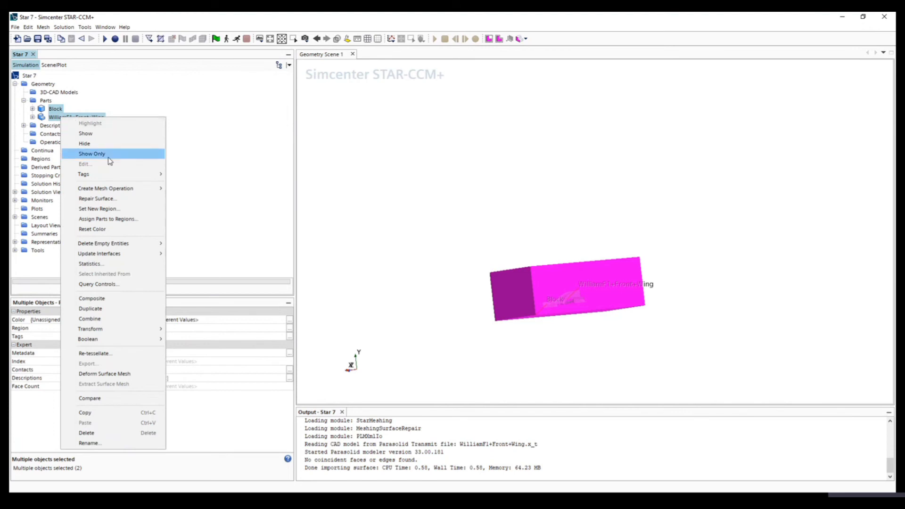
mouse_move(114, 339)
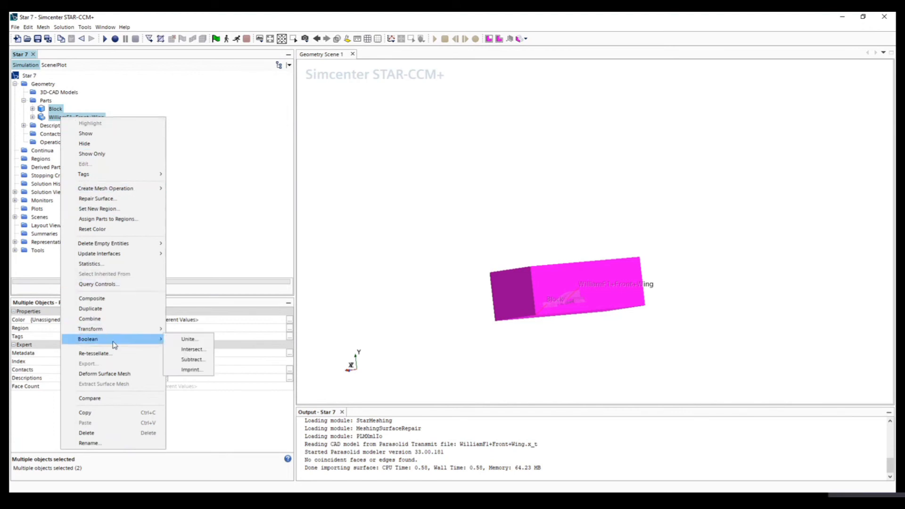
left_click(199, 361)
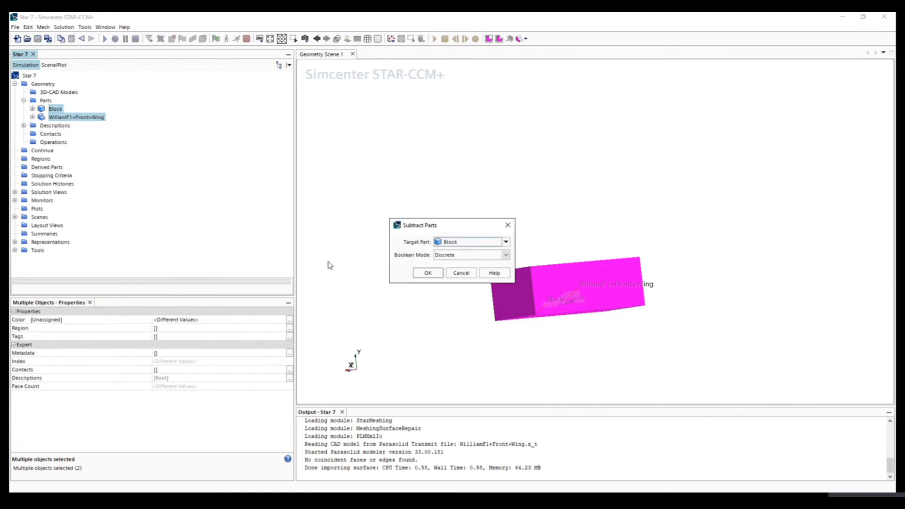
left_click(429, 274)
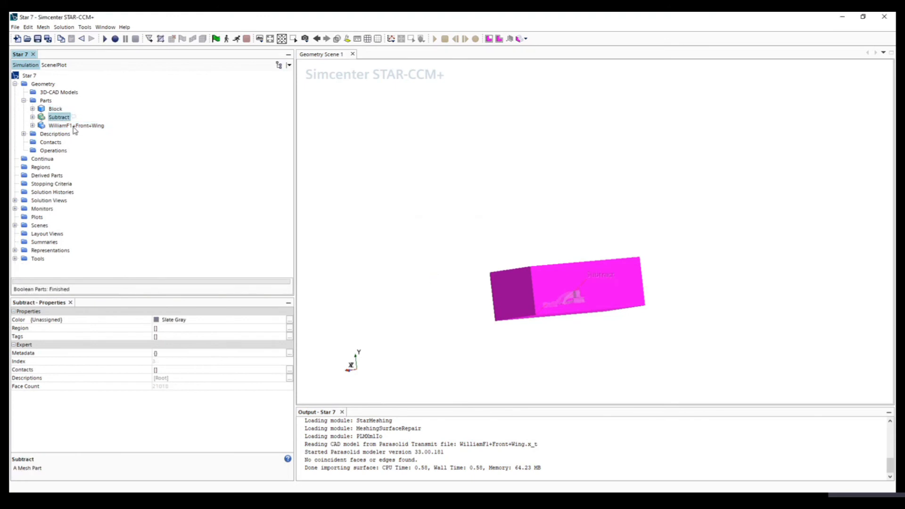
- Expand the Subtract part's surfaces and highlight ColoredFace1 to examine the wing half cut from the block
left_click(32, 117)
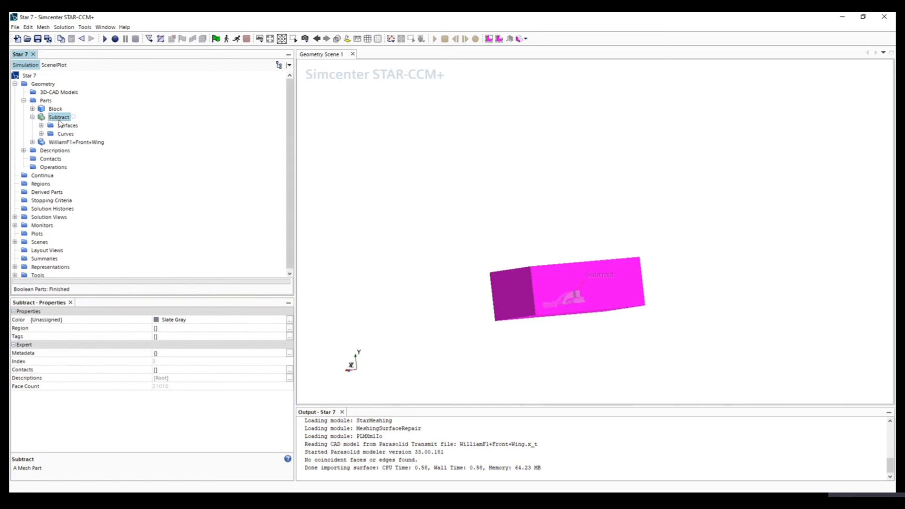
left_click_drag(431, 273, 559, 293)
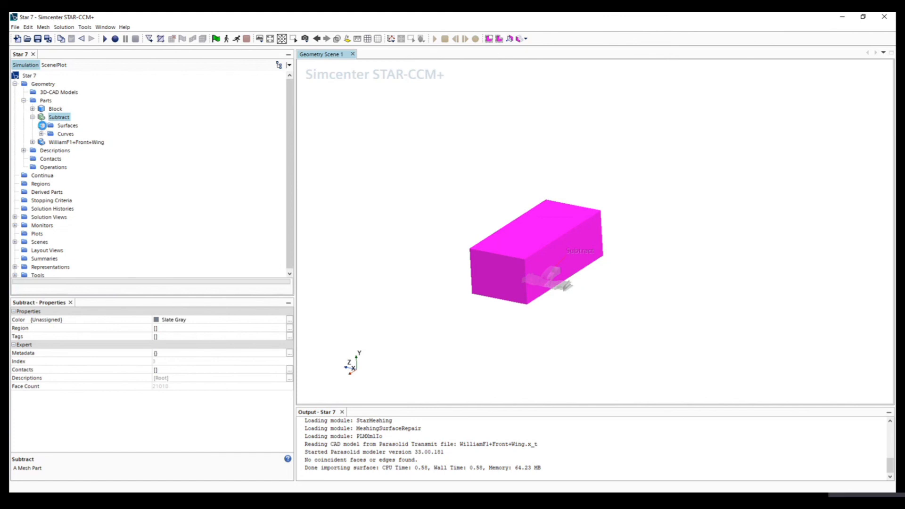
left_click(42, 125)
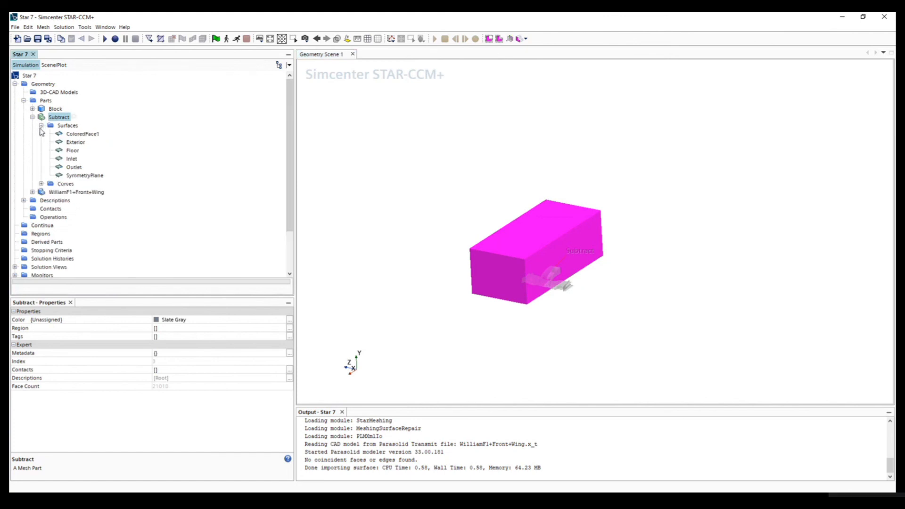
left_click(78, 134)
scroll(542, 279, "up", 3)
scroll(542, 277, "up", 3)
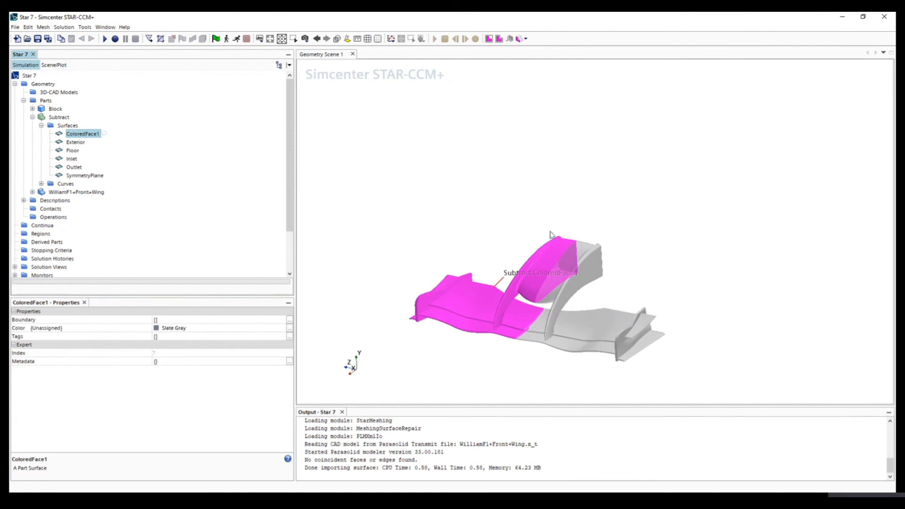
- Highlight the Subtract part's Exterior, Floor, Inlet, Outlet and SymmetryPlane surfaces in turn, and collapse the part after viewing it whole
left_click(73, 142)
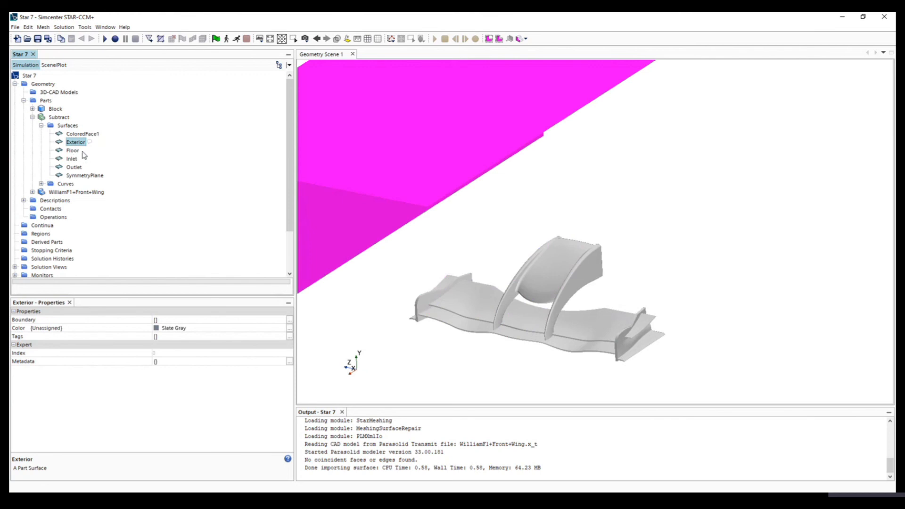
scroll(441, 256, "down", 5)
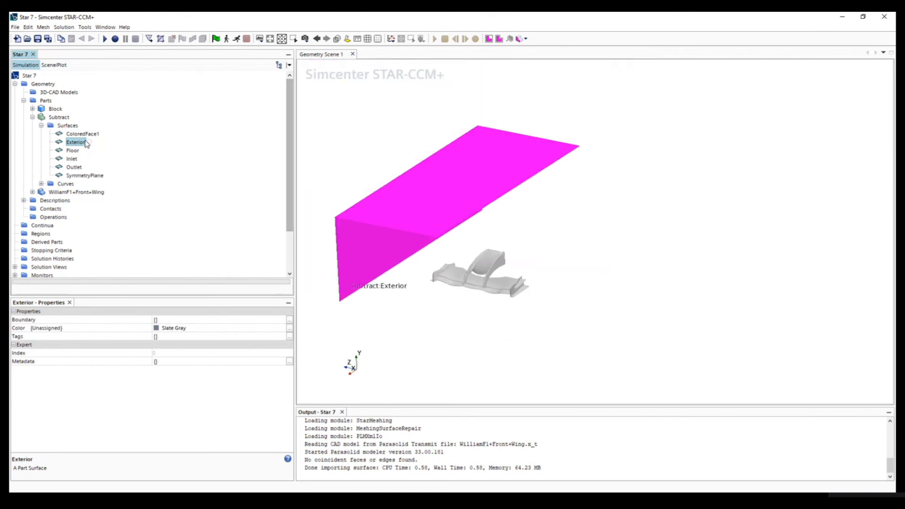
left_click(73, 151)
left_click(72, 159)
left_click(75, 168)
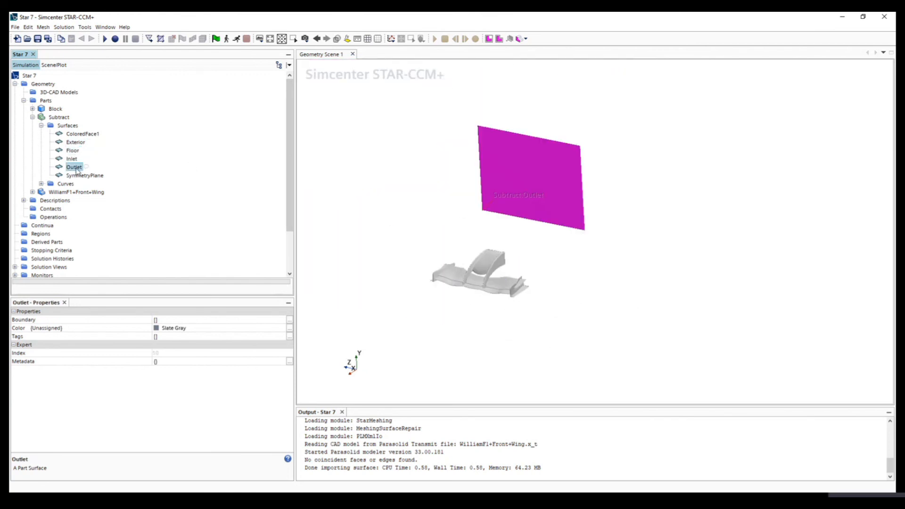
left_click(80, 176)
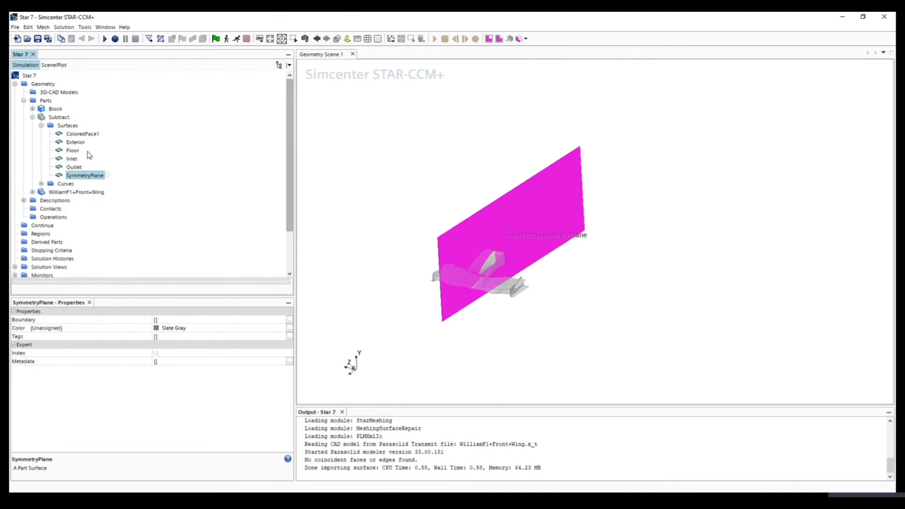
double_click(49, 125)
left_click(57, 117)
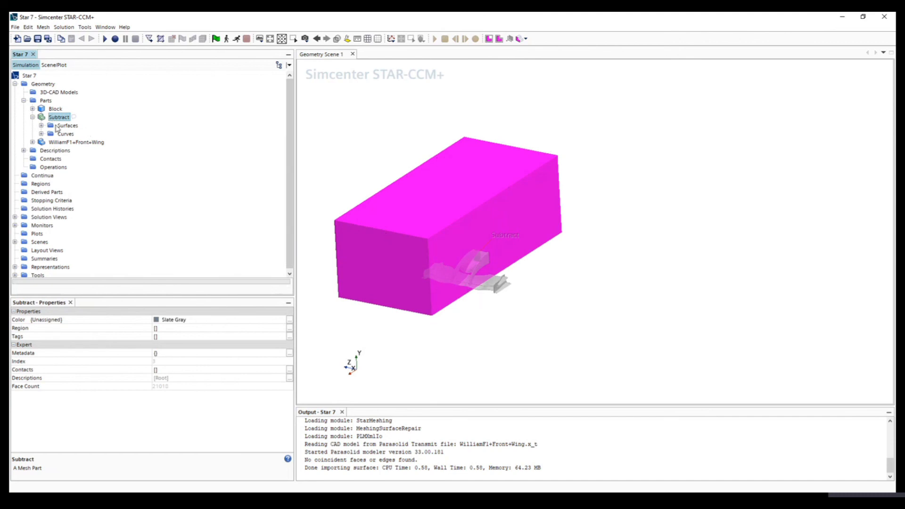
left_click(32, 117)
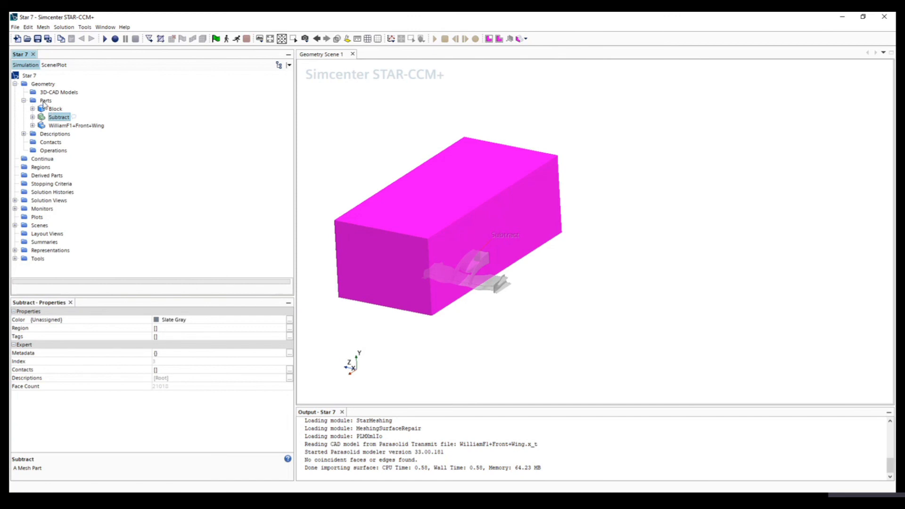
- Assign the Subtract part to one region for all parts, creating a boundary for each part surface
right_click(59, 120)
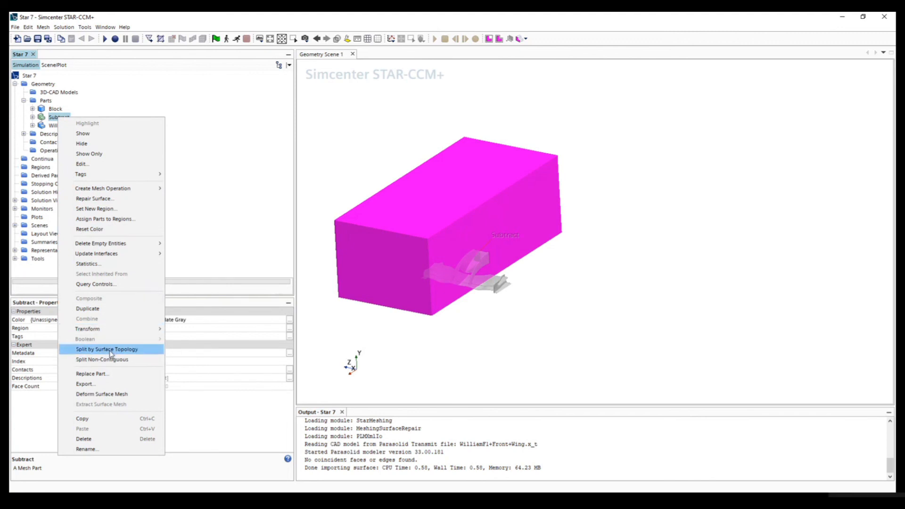
left_click(115, 221)
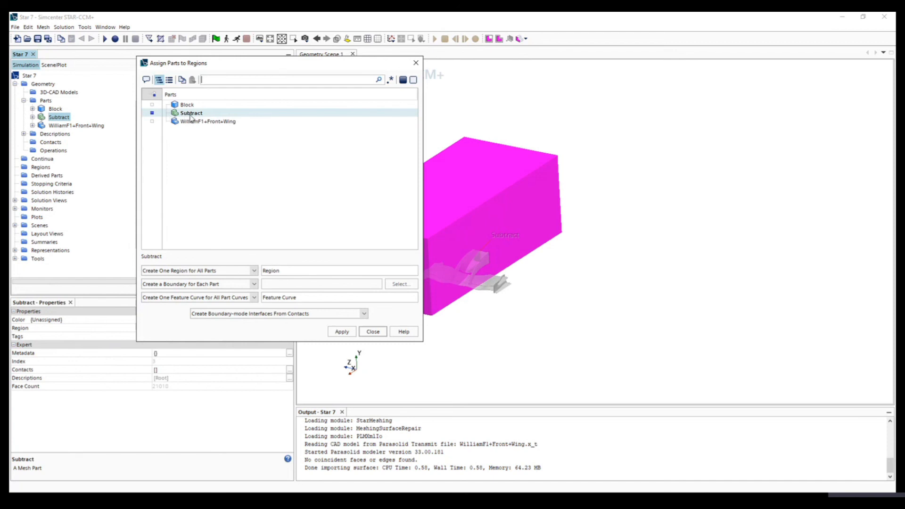
left_click(152, 114)
left_click(152, 113)
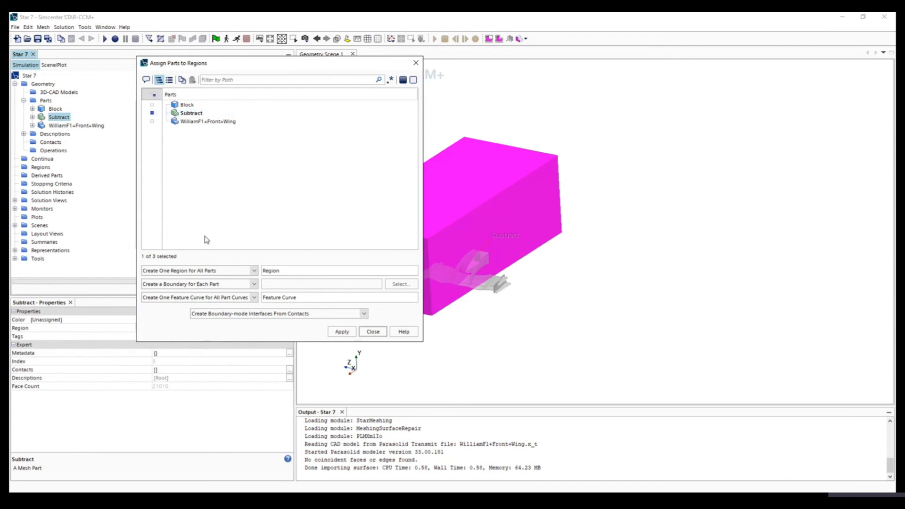
left_click(159, 286)
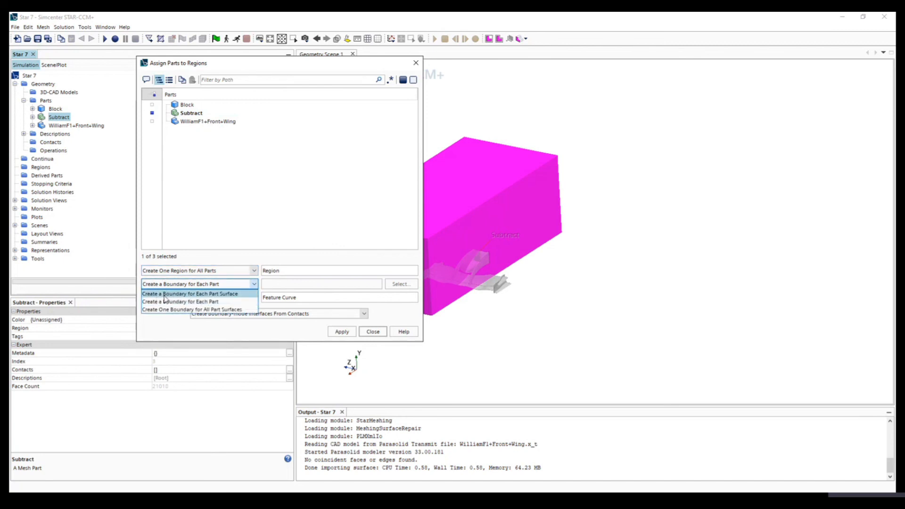
left_click(164, 295)
left_click(341, 332)
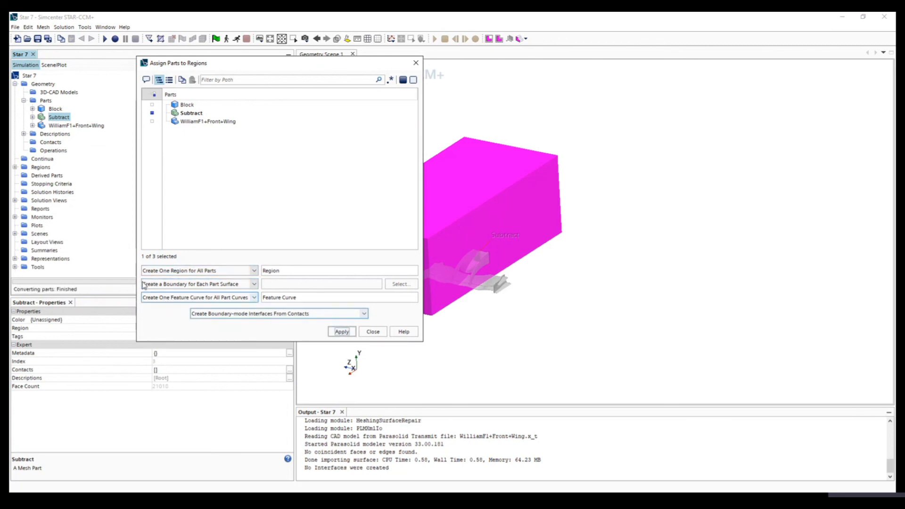
left_click(372, 332)
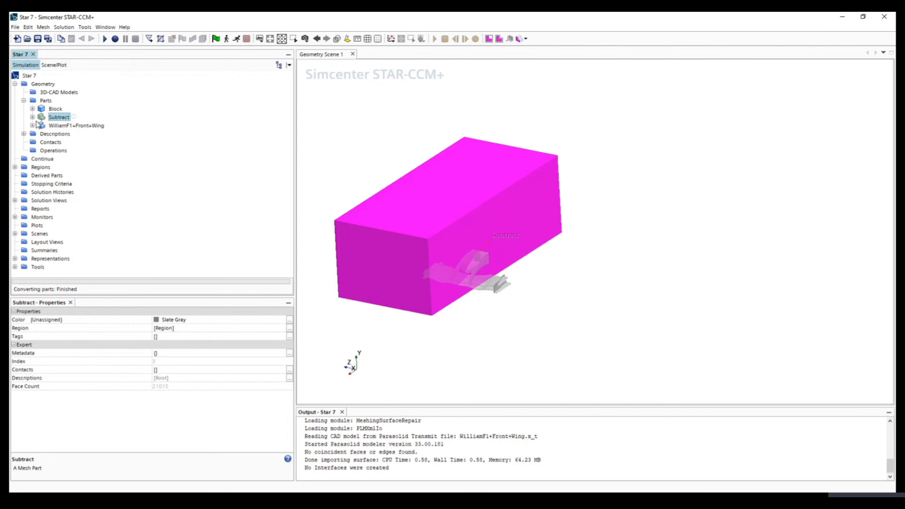
- Expand the new region's boundaries and highlight Exterior, Floor, Outlet and SymmetryPlane to see which faces they cover
left_click(15, 167)
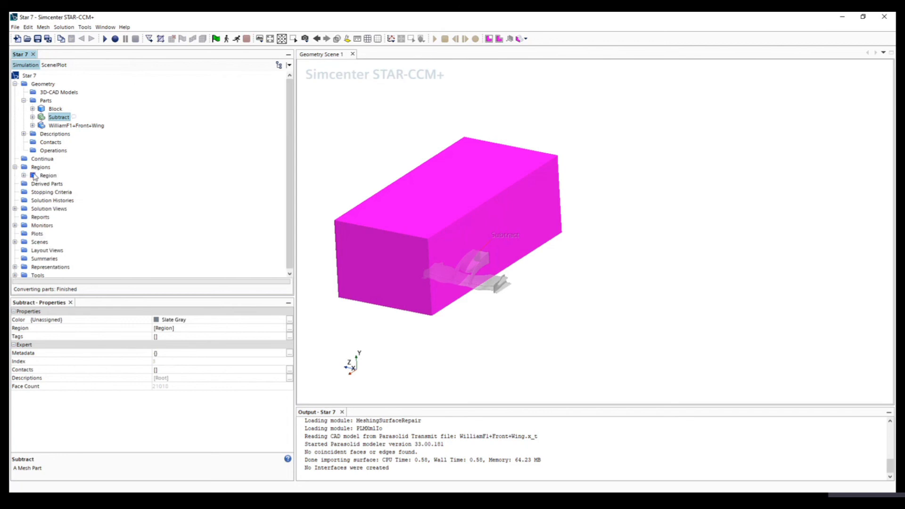
left_click(24, 176)
left_click(47, 175)
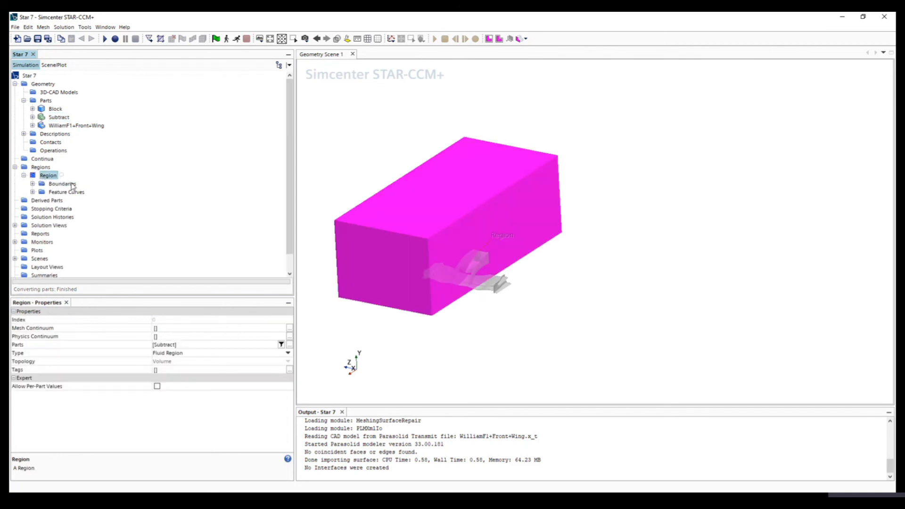
left_click(32, 184)
left_click(67, 201)
left_click(71, 208)
left_click(76, 225)
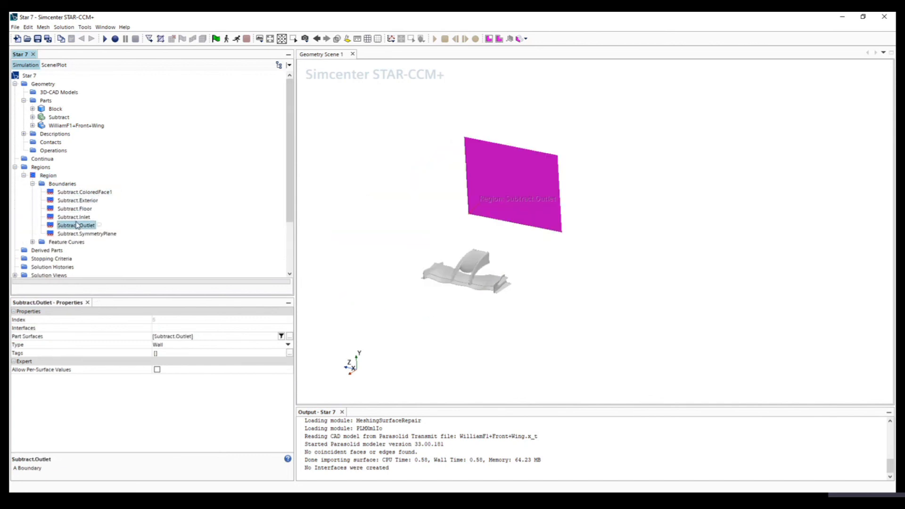
left_click(77, 234)
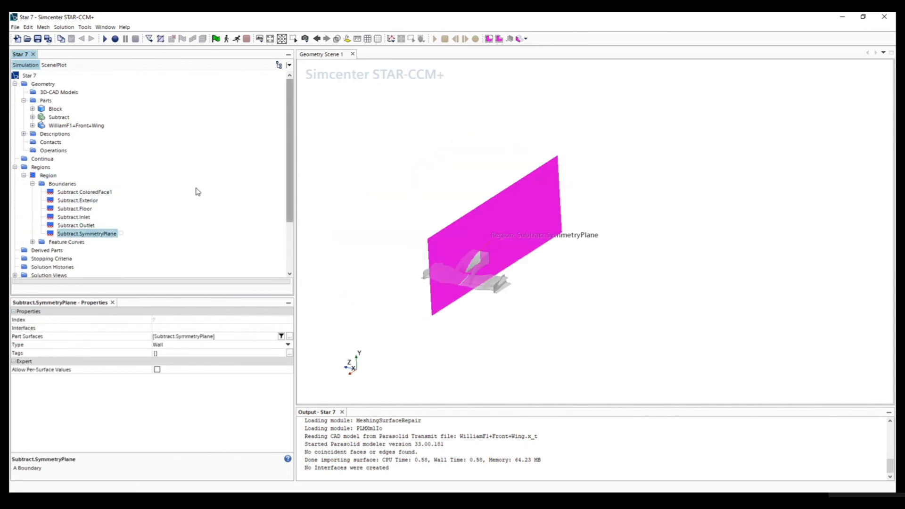
- Review all the region's boundaries again, from ColoredFace1 through Exterior, Floor, Inlet and Outlet to SymmetryPlane
left_click(68, 201)
left_click(71, 217)
left_click(76, 225)
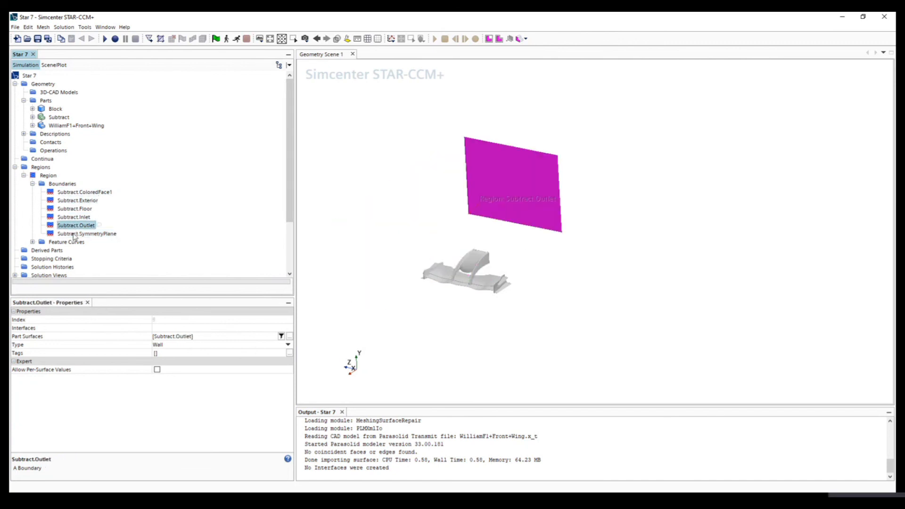
left_click(78, 234)
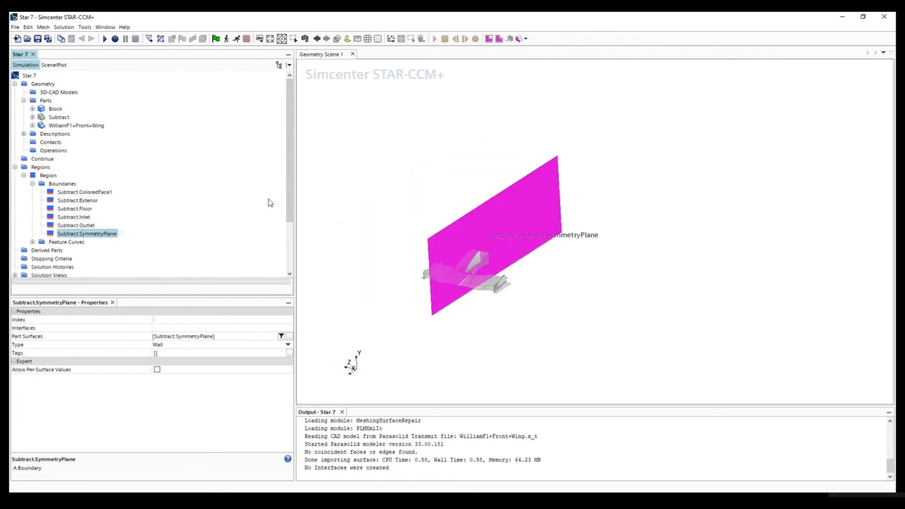
left_click(66, 193)
left_click(71, 201)
left_click(72, 208)
left_click(73, 217)
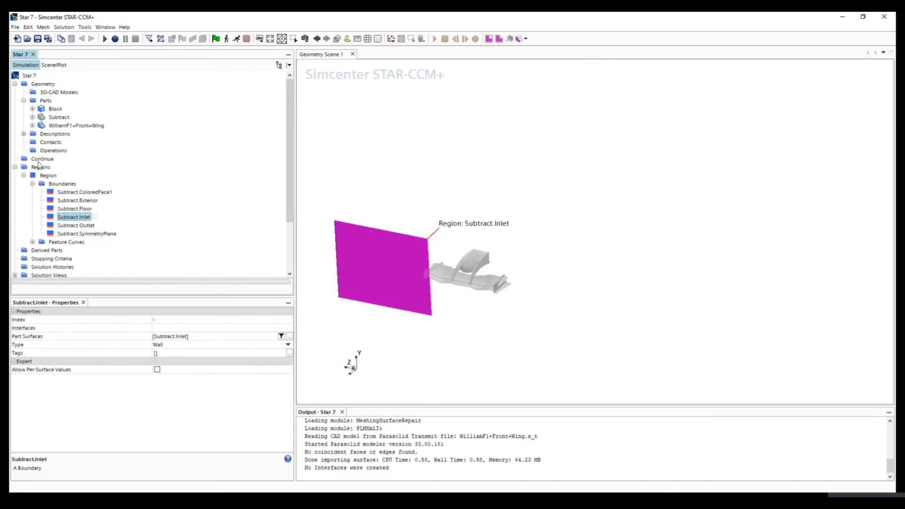
left_click(78, 225)
left_click(81, 234)
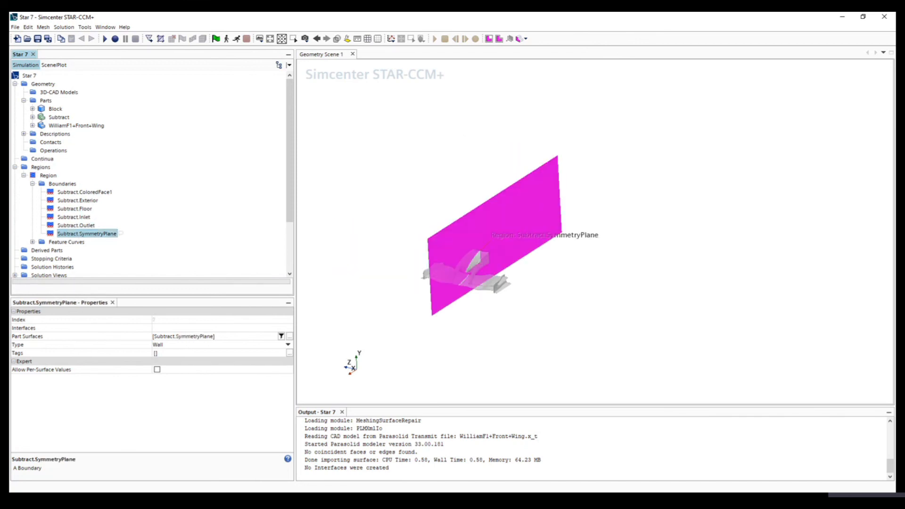